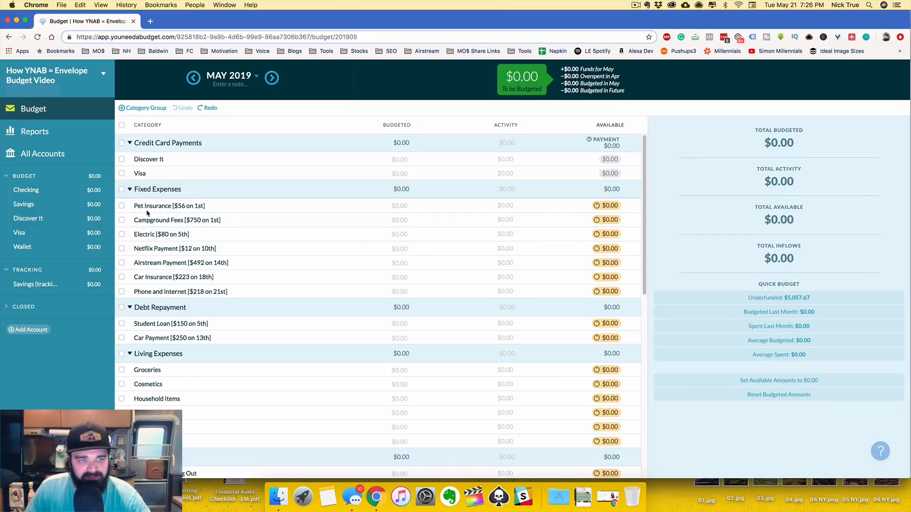
Delete the existing Groceries category from the Living Expenses group
{"action": "left_click_drag", "start_coordinate": [644, 168], "coordinate": [645, 239]}
{"action": "left_click", "coordinate": [210, 220]}
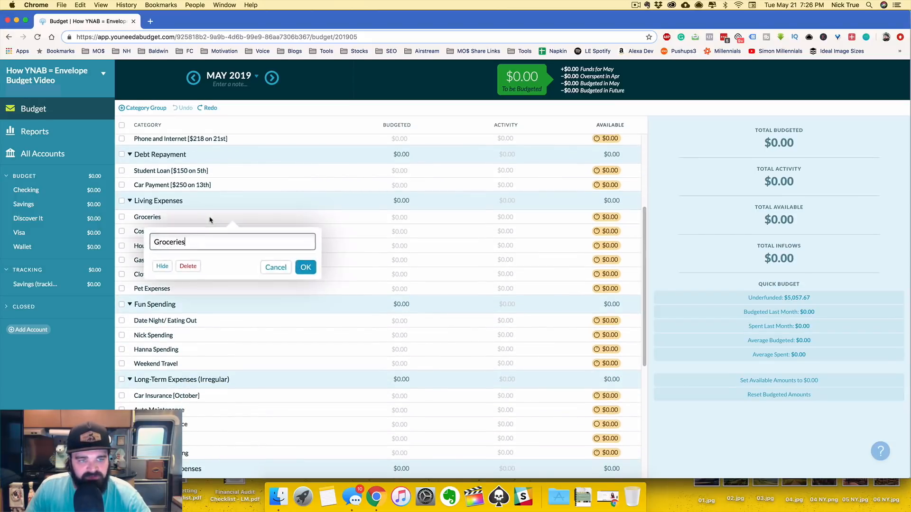
{"action": "left_click", "coordinate": [188, 266]}
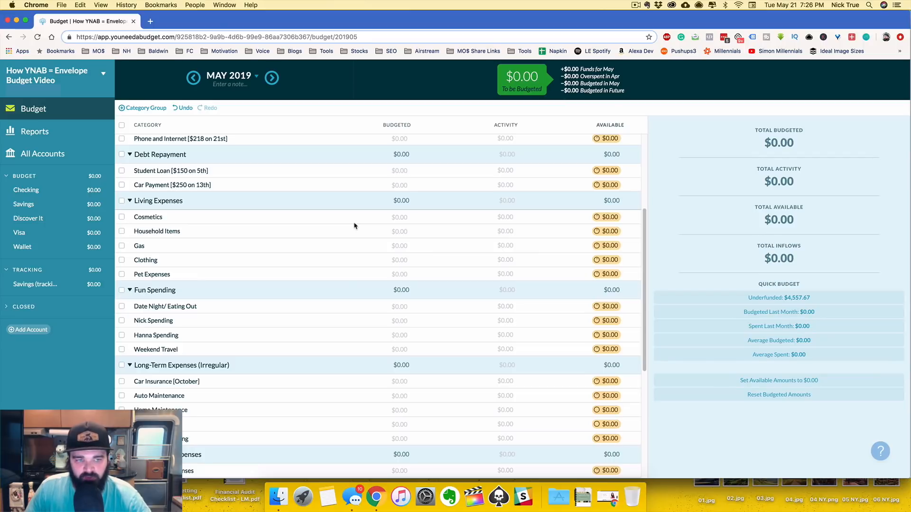
Add a new category named Groceries to the Living Expenses group
{"action": "left_click", "coordinate": [188, 203]}
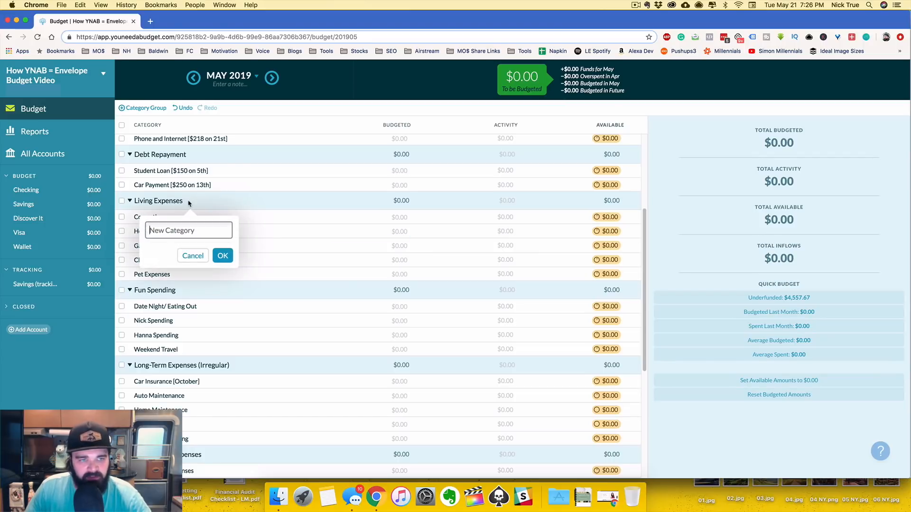
{"action": "type", "text": "Groceries"}
{"action": "key", "text": "Return"}
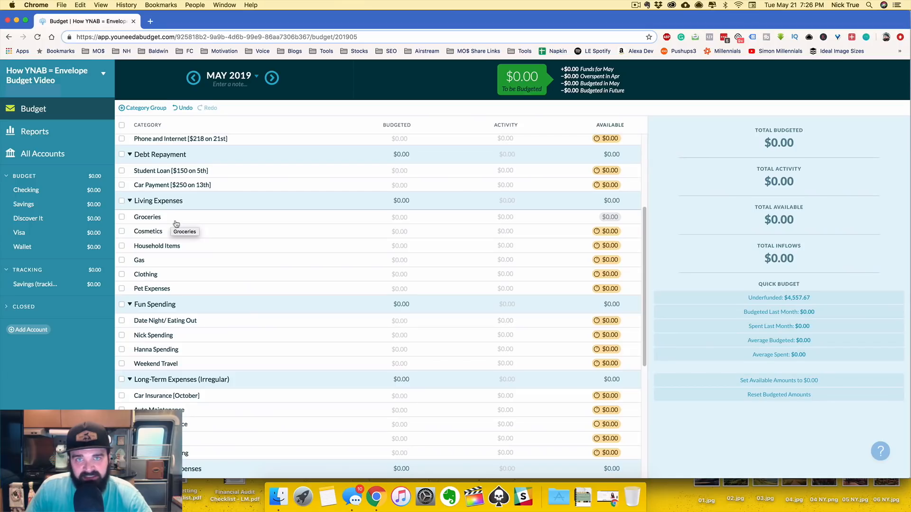
Create a Monthly Funding Goal with a target budgeted amount of $500 for Groceries and review the goal details
{"action": "left_click", "coordinate": [150, 219]}
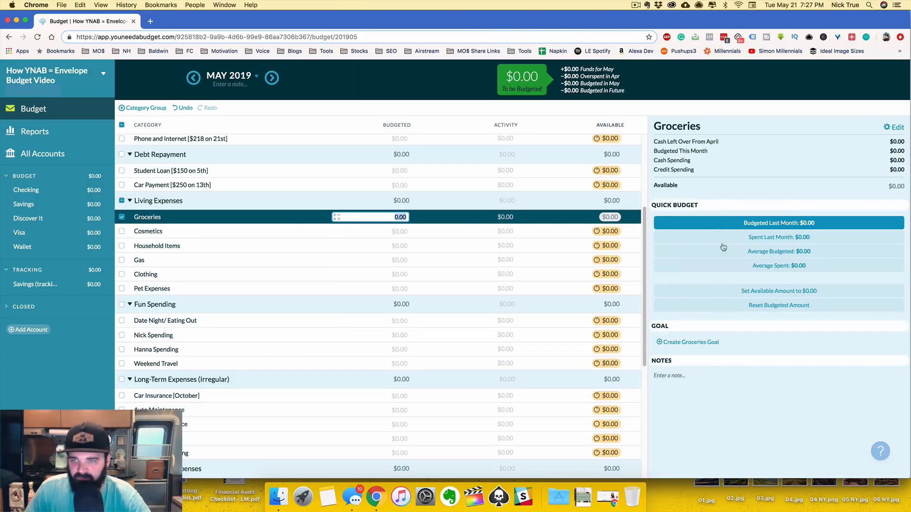
{"action": "left_click", "coordinate": [686, 343]}
{"action": "left_click", "coordinate": [687, 361]}
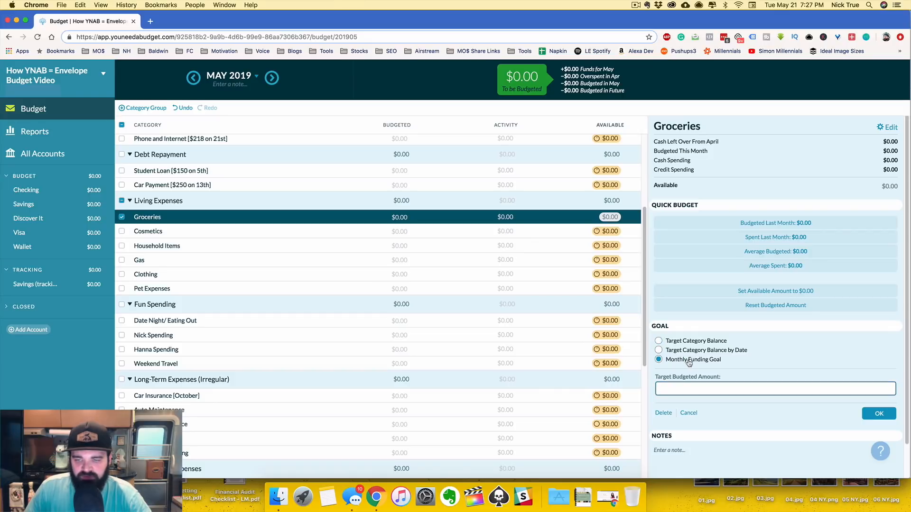
{"action": "type", "text": "50"}
{"action": "key", "text": "BackSpace"}
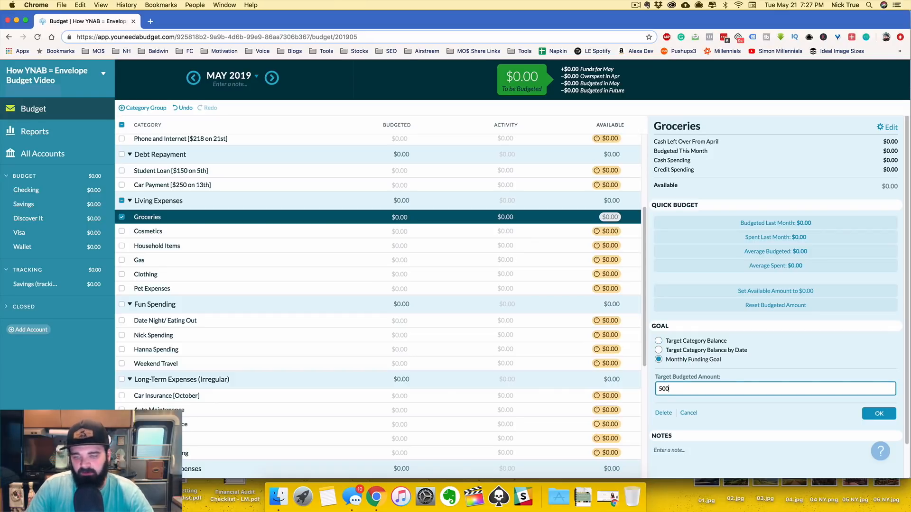
{"action": "left_click", "coordinate": [894, 416]}
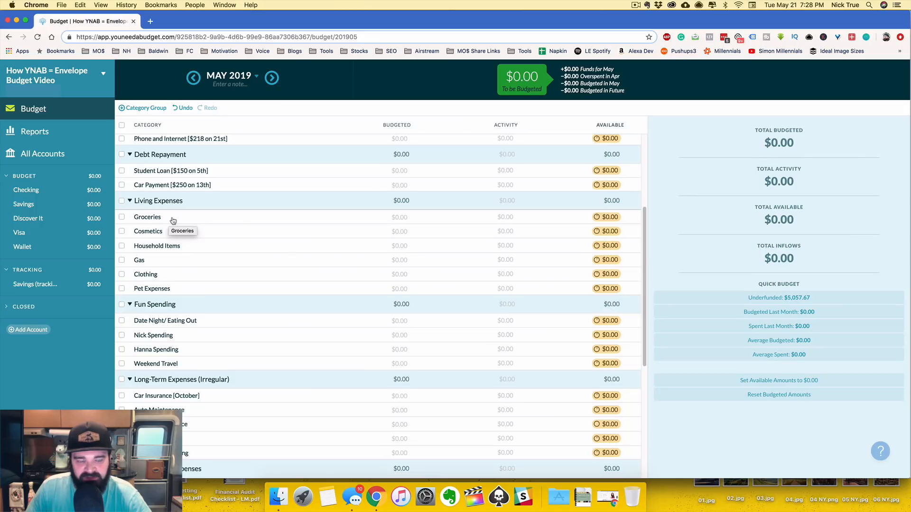
{"action": "left_click", "coordinate": [173, 219]}
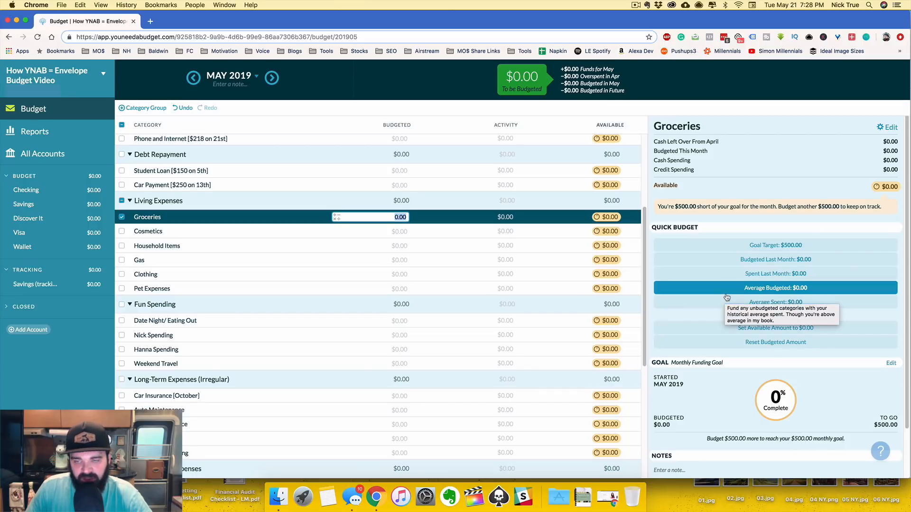
{"action": "left_click", "coordinate": [697, 211]}
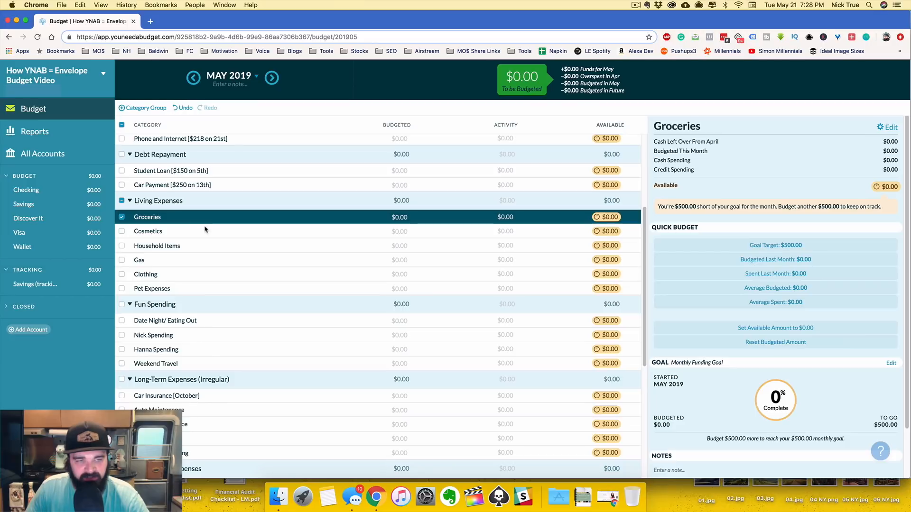
{"action": "left_click", "coordinate": [122, 218]}
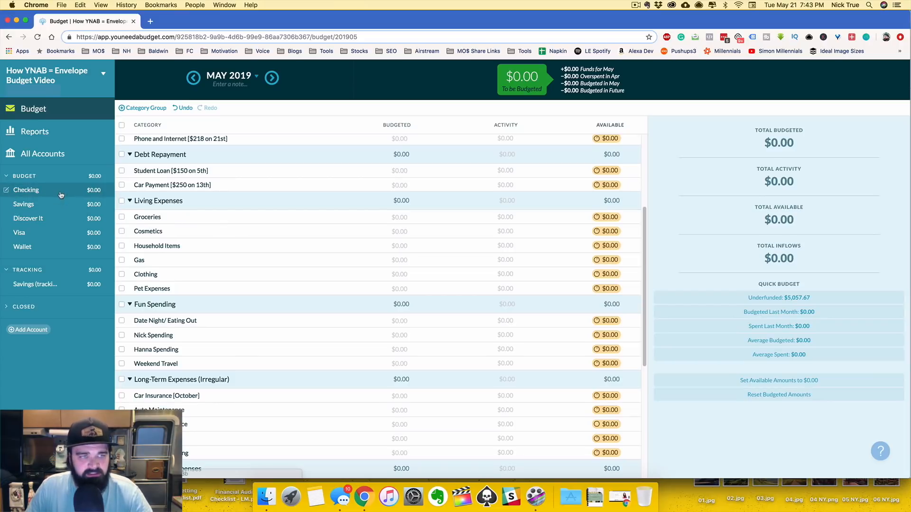
Record a $2,000 inflow from Employer in Checking, dated 05/17/2019 and categorized as To be Budgeted, and return to the budget
{"action": "left_click", "coordinate": [29, 190]}
{"action": "left_click", "coordinate": [149, 98]}
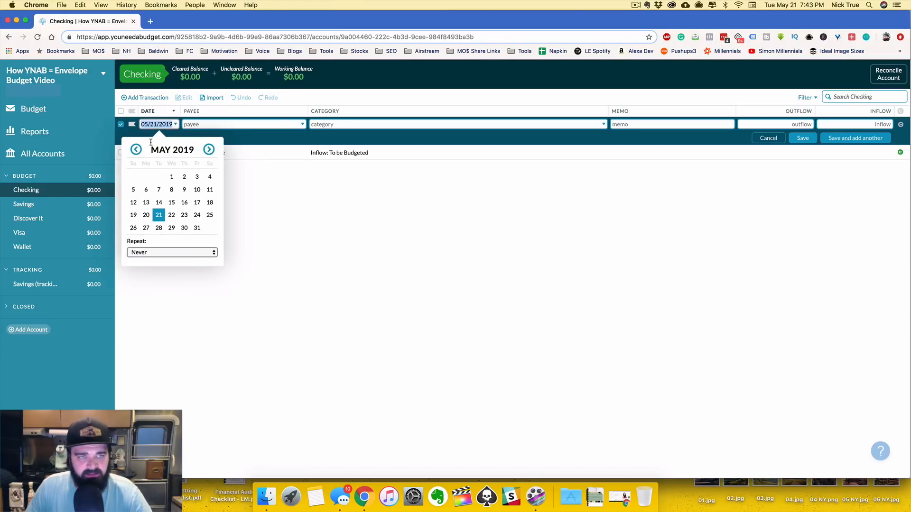
{"action": "left_click", "coordinate": [197, 201]}
{"action": "type", "text": "Employer"}
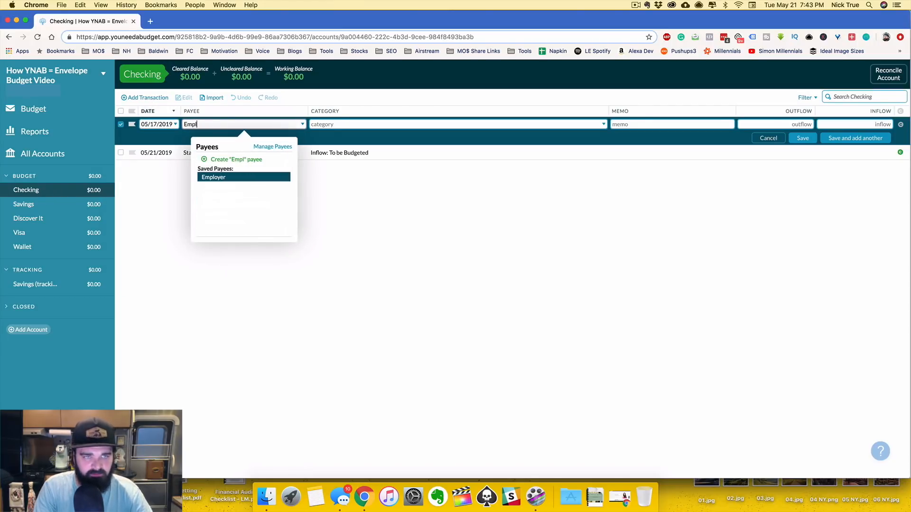
{"action": "key", "text": "Tab"}
{"action": "type", "text": "to"}
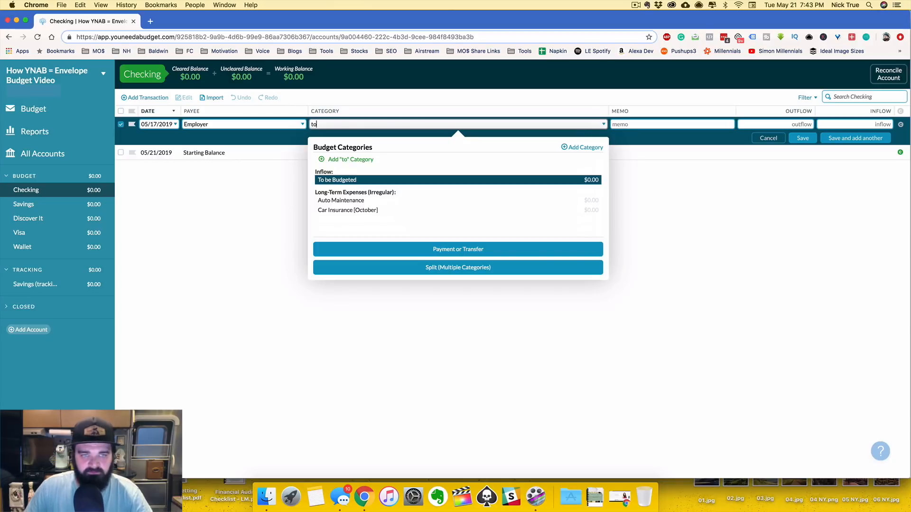
{"action": "left_click", "coordinate": [362, 178]}
{"action": "left_click", "coordinate": [834, 125]}
{"action": "type", "text": "2000"}
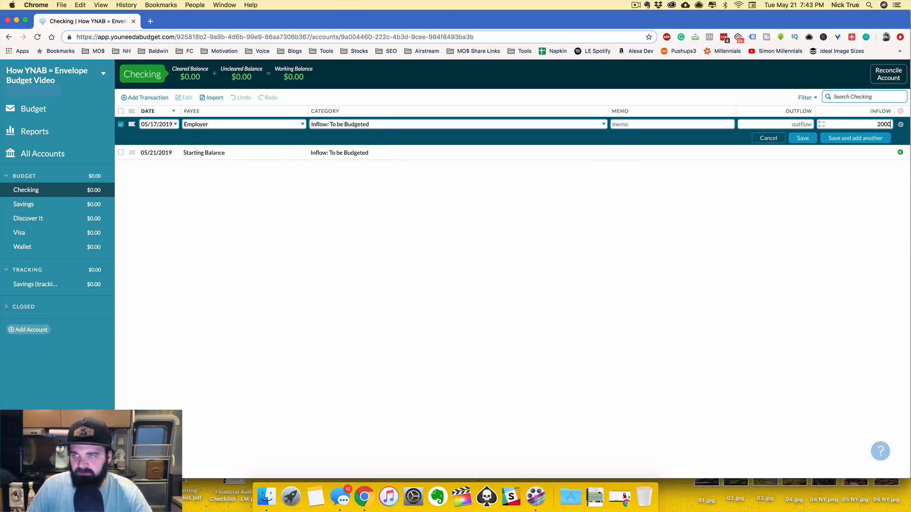
{"action": "left_click", "coordinate": [807, 139]}
{"action": "left_click", "coordinate": [75, 109]}
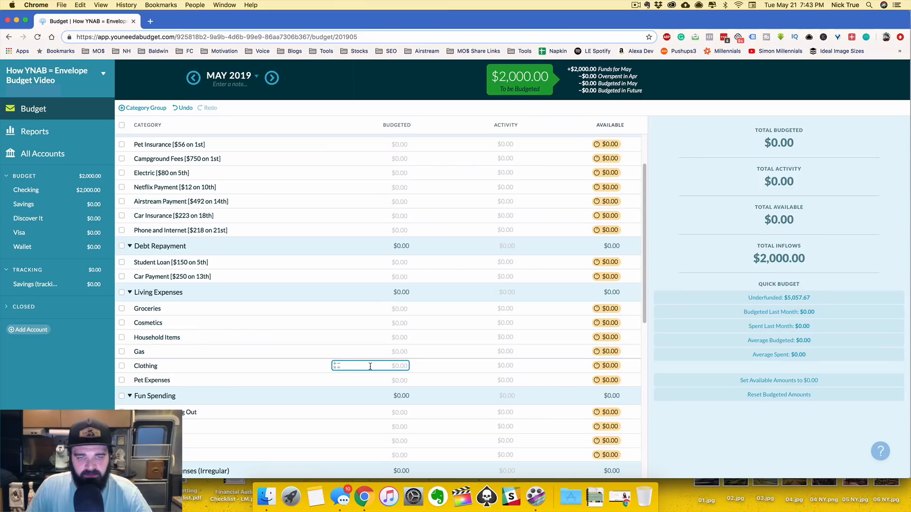
Try budgeting $500 directly in the Groceries row for May 2019 and undo the assignment
{"action": "scroll", "coordinate": [398, 332], "scroll_direction": "down", "scroll_amount": 3}
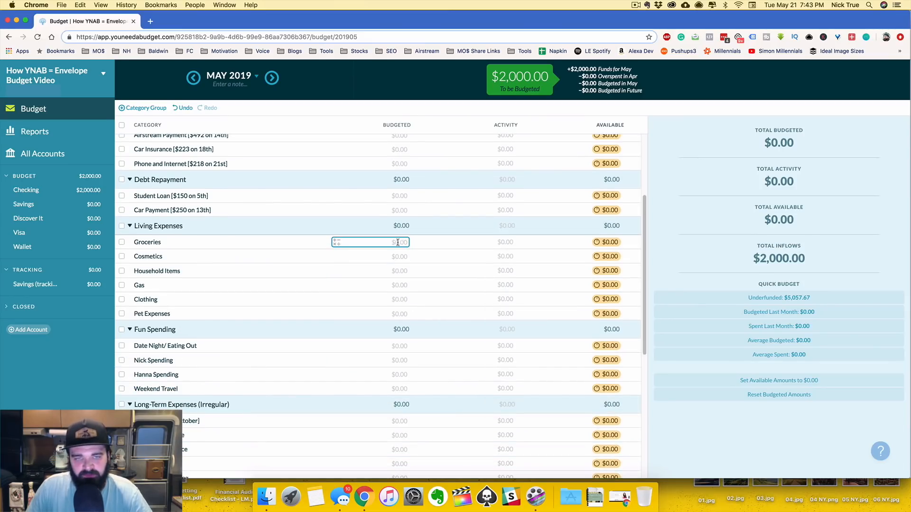
{"action": "left_click", "coordinate": [397, 242]}
{"action": "type", "text": "5"}
{"action": "key", "text": "Return"}
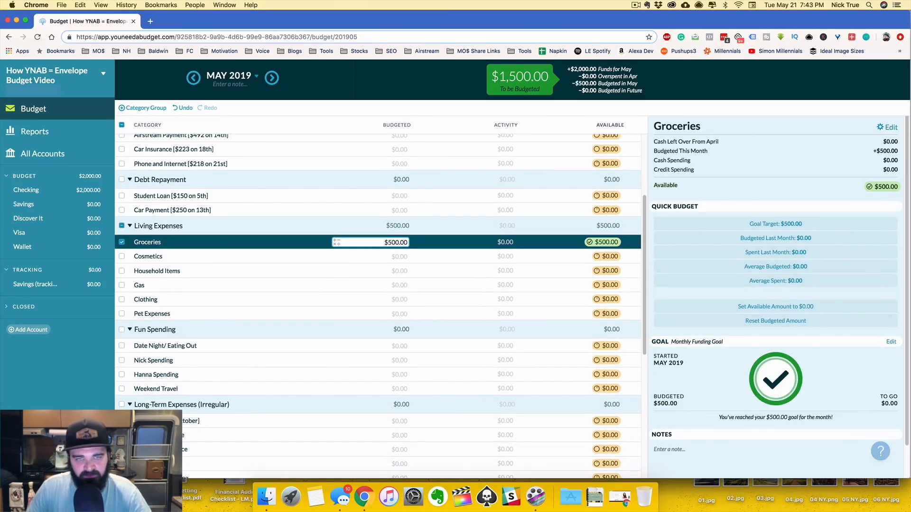
{"action": "key", "text": "ctrl+z"}
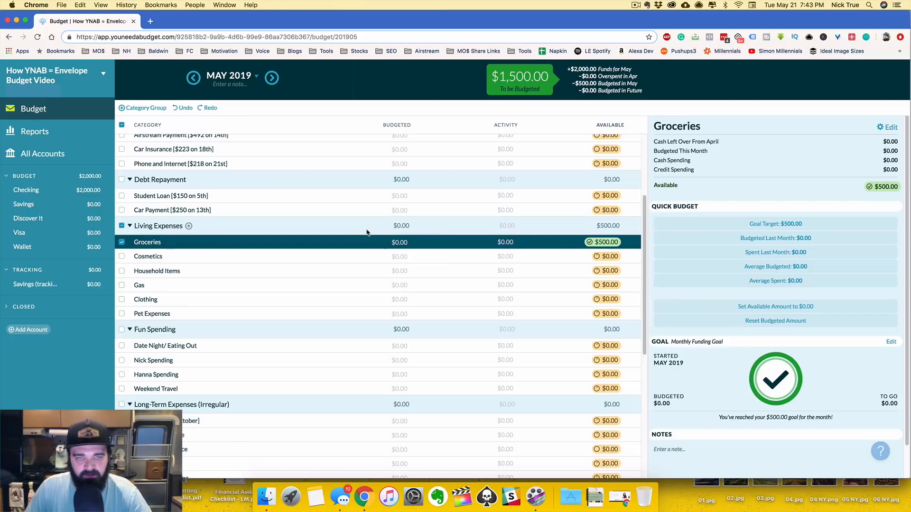
Move $500 from To be Budgeted to Living Expenses: Groceries and deselect the category
{"action": "left_click", "coordinate": [518, 82]}
{"action": "type", "text": "500"}
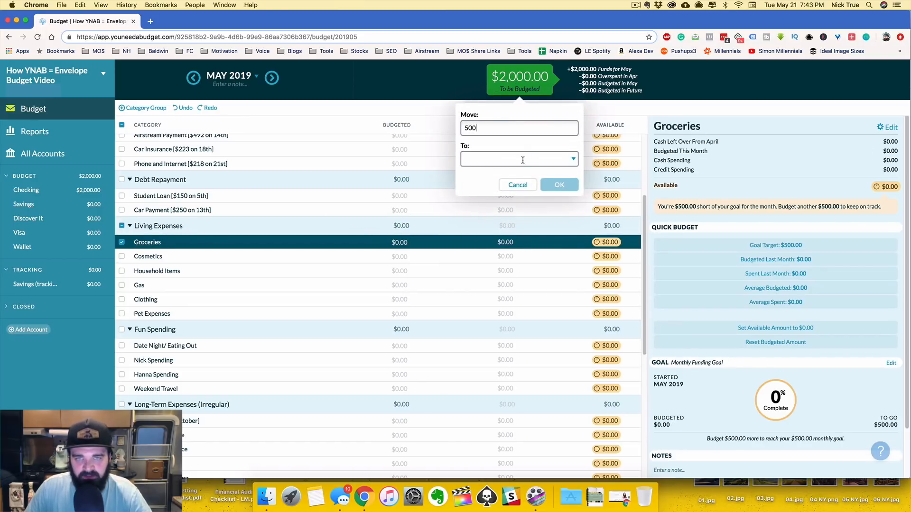
{"action": "left_click", "coordinate": [522, 160]}
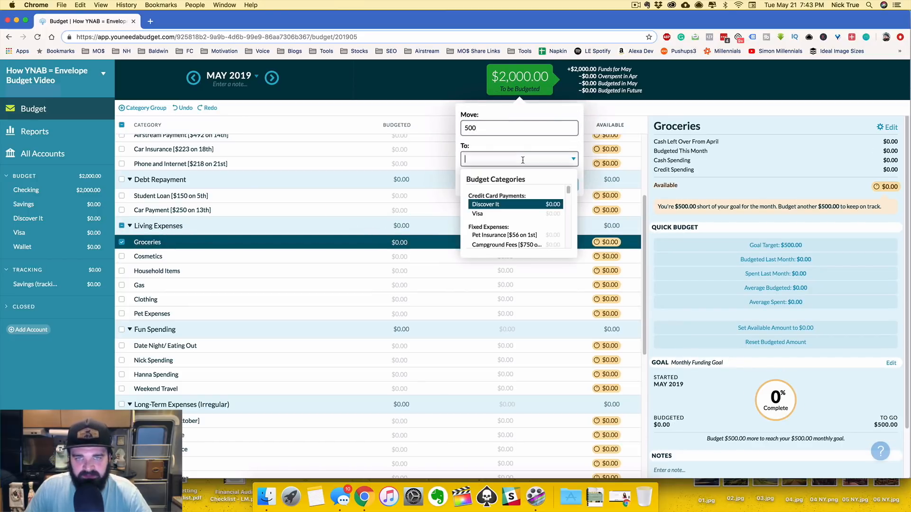
{"action": "scroll", "coordinate": [512, 226], "scroll_direction": "down", "scroll_amount": 6}
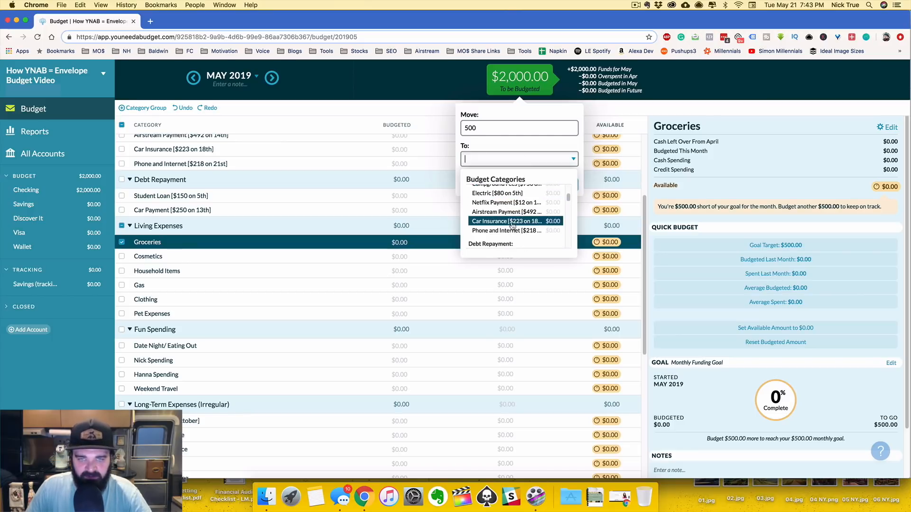
{"action": "left_click", "coordinate": [503, 196]}
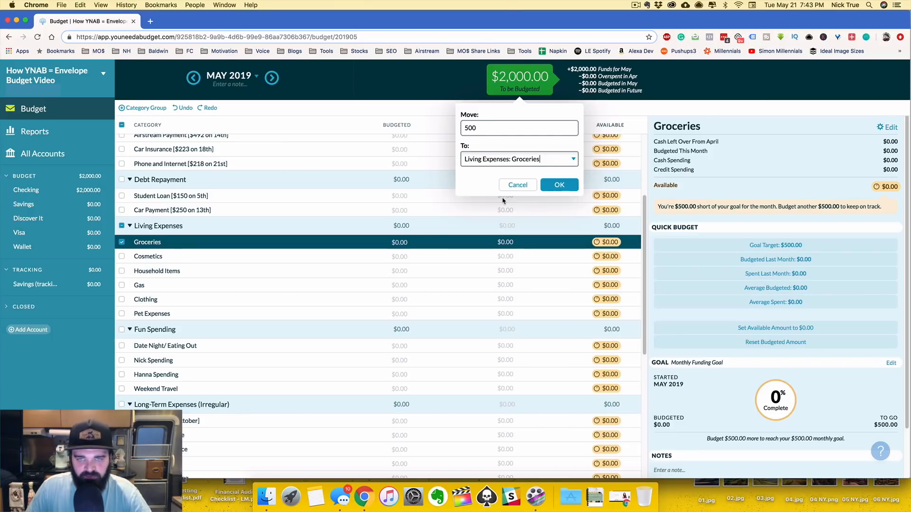
{"action": "left_click", "coordinate": [561, 186]}
{"action": "left_click", "coordinate": [122, 243]}
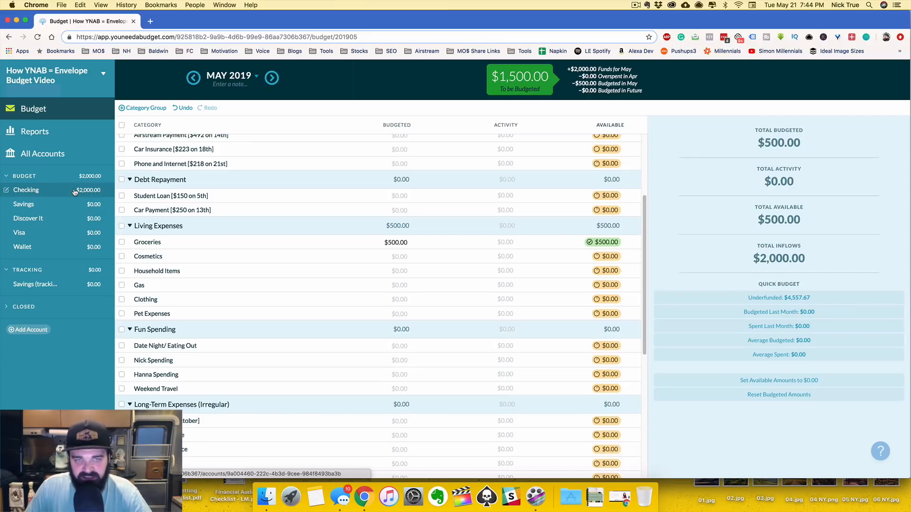
Undo the move of $500 to Groceries and deselect the category
{"action": "left_click", "coordinate": [403, 242]}
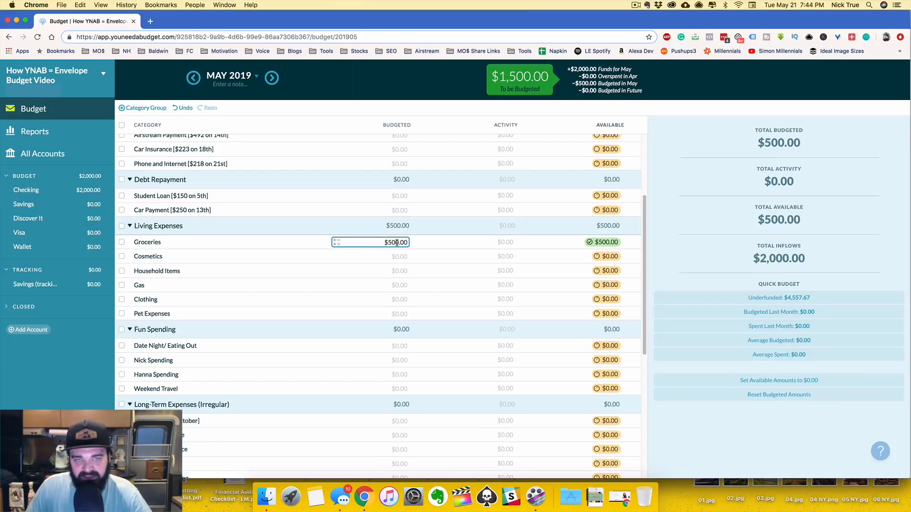
{"action": "left_click", "coordinate": [362, 243]}
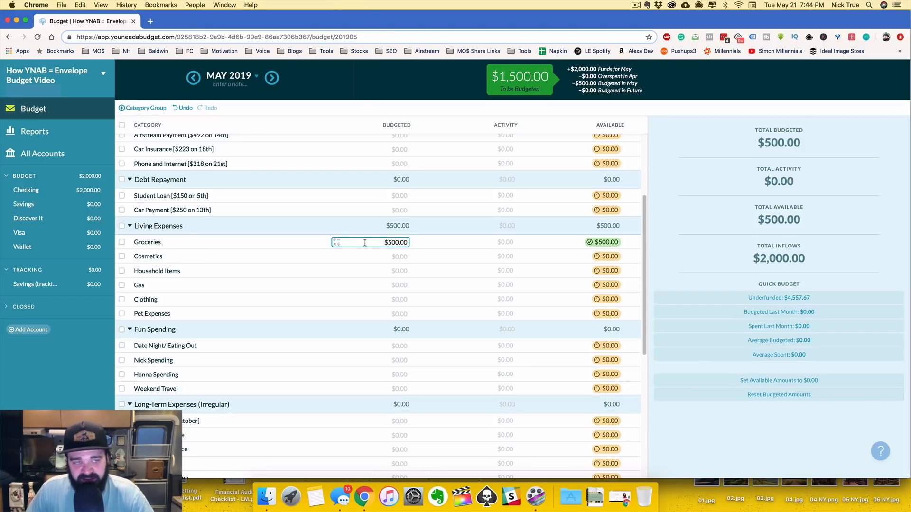
{"action": "key", "text": "super+z"}
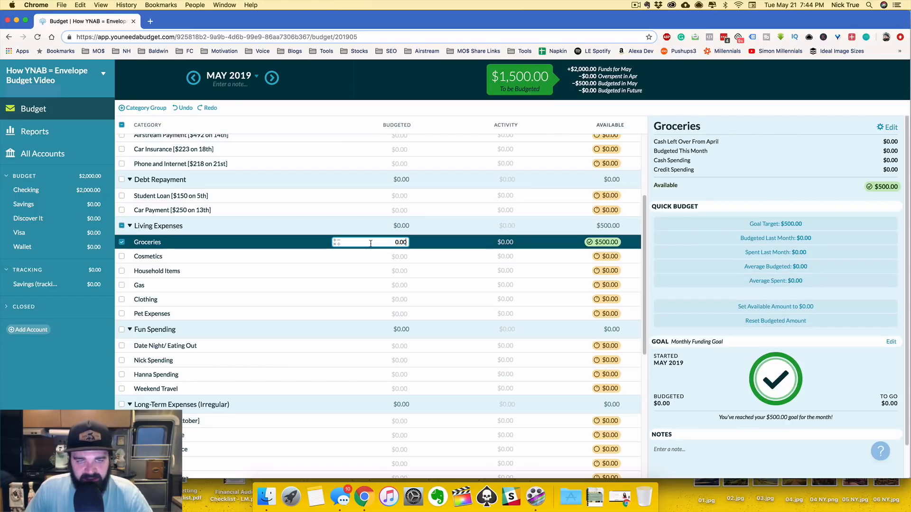
{"action": "left_click", "coordinate": [123, 242]}
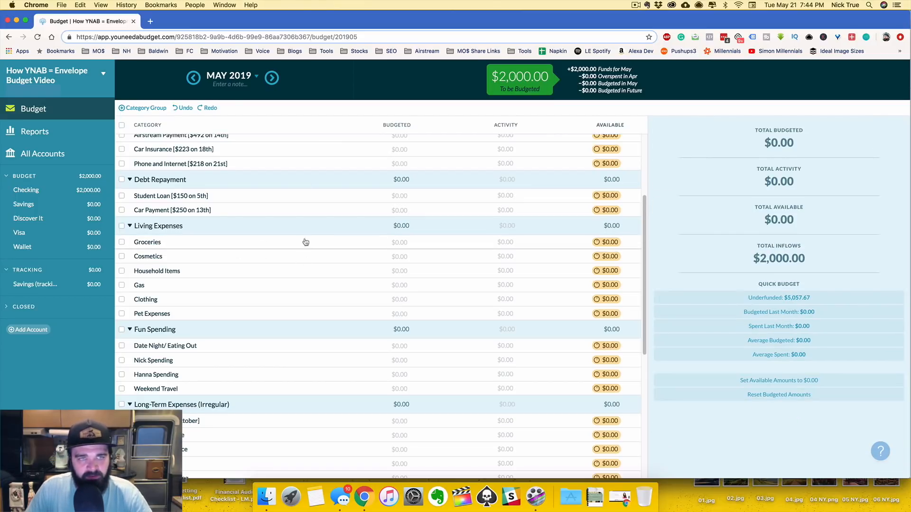
Check the June 2019 budget and return to May 2019 to inspect the Groceries category
{"action": "left_click", "coordinate": [275, 80]}
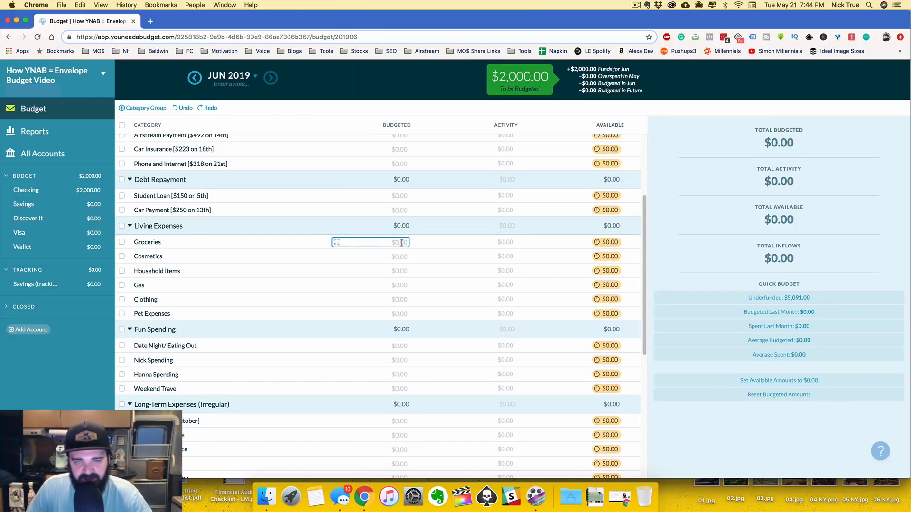
{"action": "left_click", "coordinate": [194, 77]}
{"action": "left_click", "coordinate": [351, 242]}
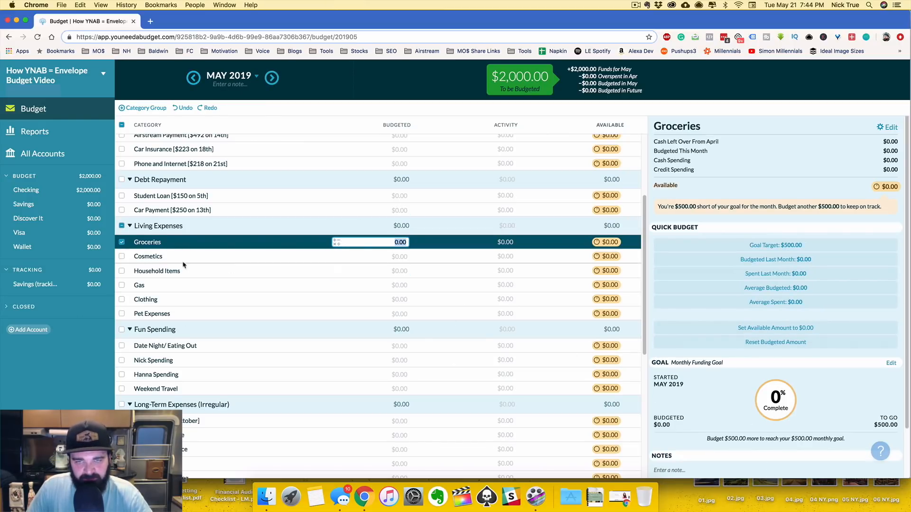
{"action": "left_click", "coordinate": [122, 242]}
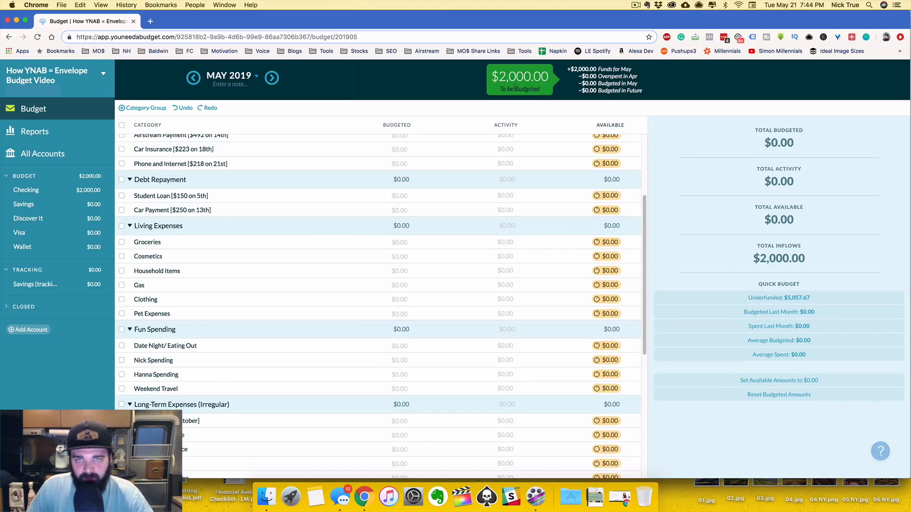
Set the budgeted amount for Groceries in May 2019 to $500
{"action": "left_click", "coordinate": [398, 238]}
{"action": "type", "text": "500"}
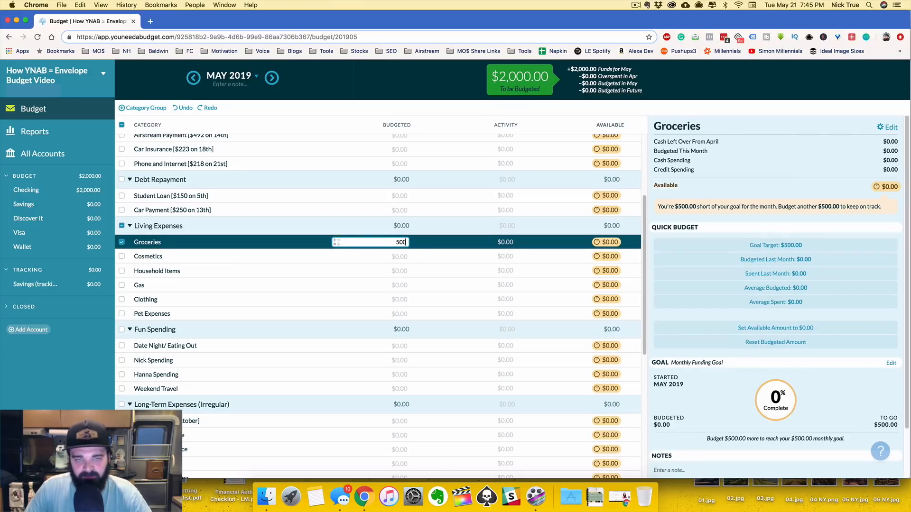
{"action": "key", "text": "Return"}
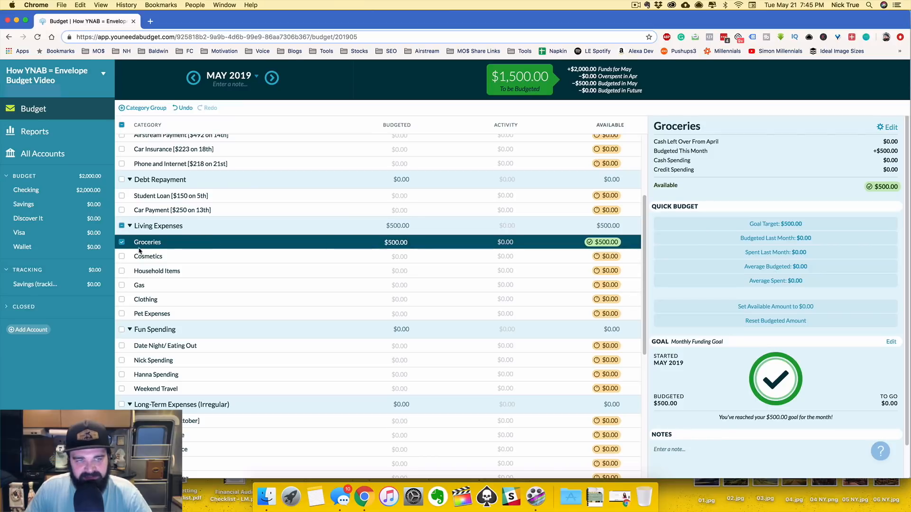
{"action": "left_click", "coordinate": [120, 243]}
{"action": "left_click", "coordinate": [397, 244]}
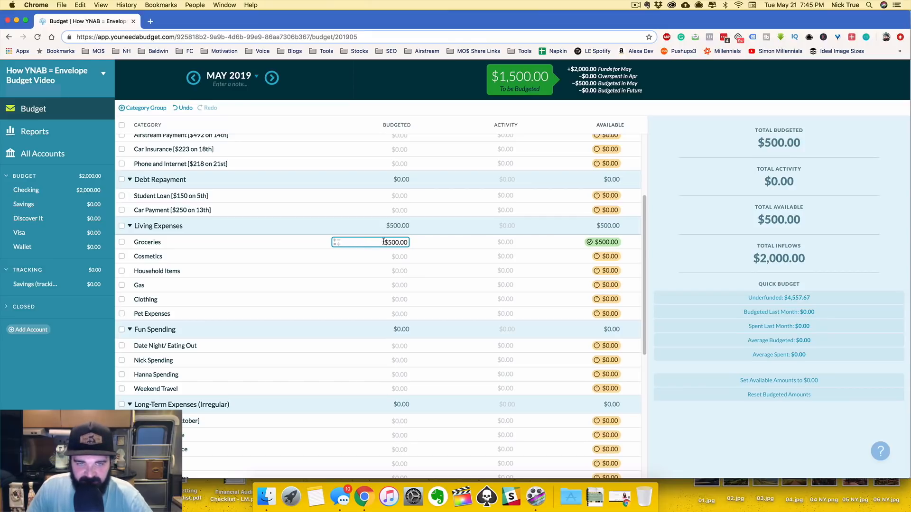
{"action": "key", "text": "Return"}
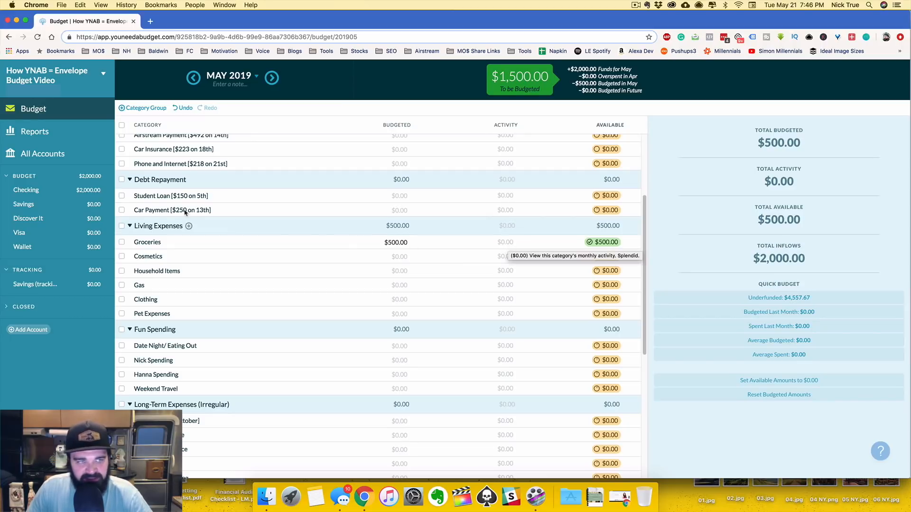
Record a $100 outflow to Walmart in the Discover It account, categorized as Living Expenses: Groceries
{"action": "left_click", "coordinate": [68, 222]}
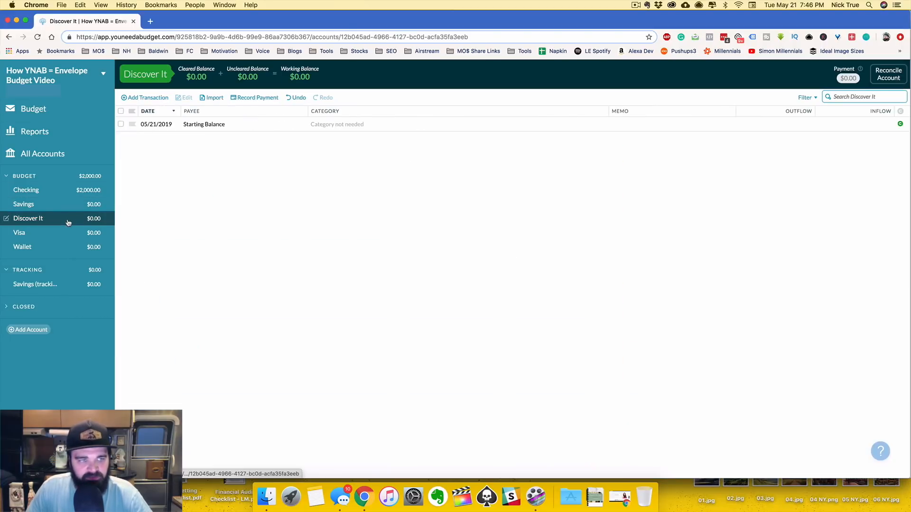
{"action": "left_click", "coordinate": [146, 98]}
{"action": "left_click", "coordinate": [199, 124]}
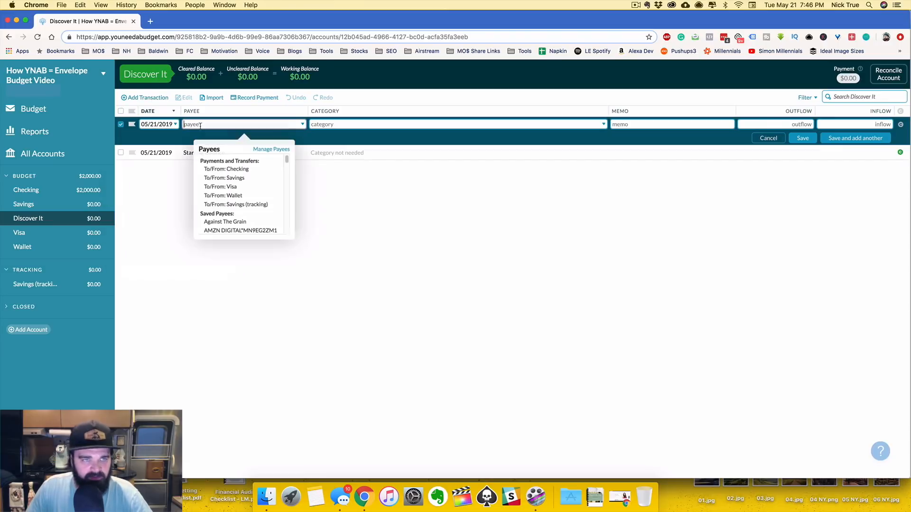
{"action": "type", "text": "walm"}
{"action": "key", "text": "Tab"}
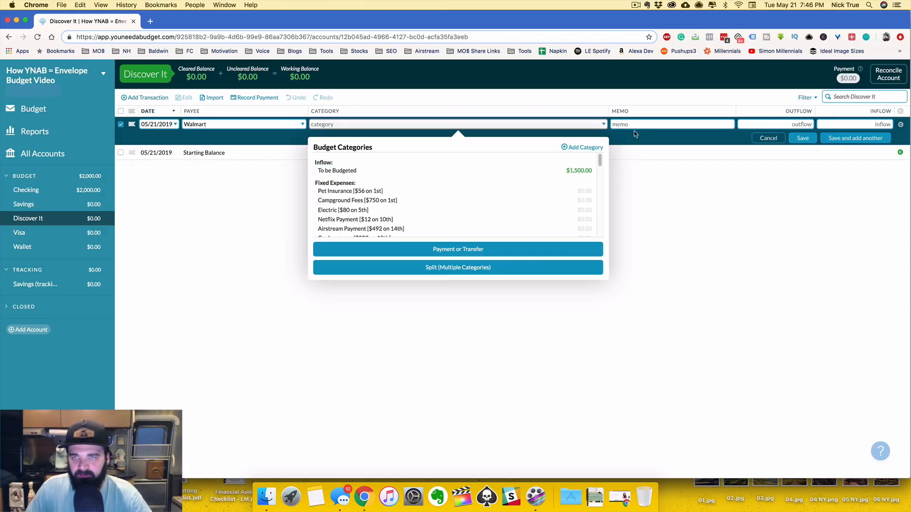
{"action": "type", "text": "gro"}
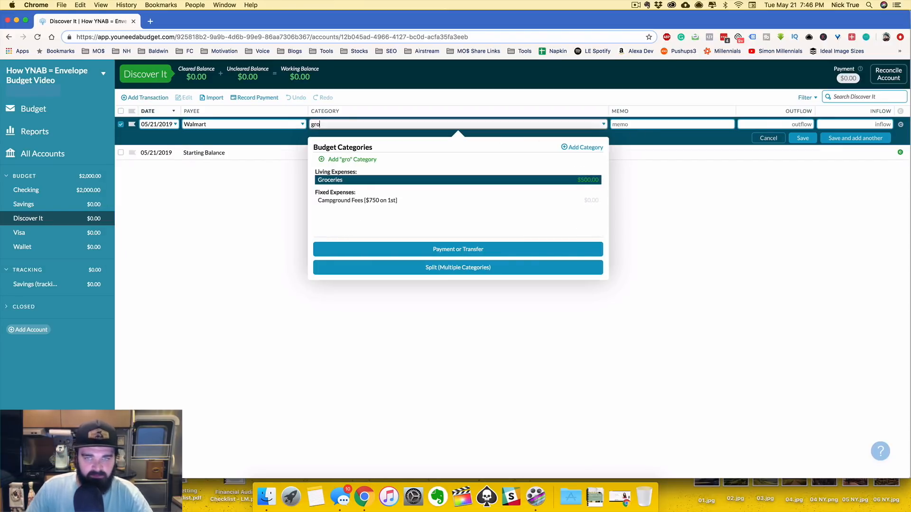
{"action": "key", "text": "Tab"}
{"action": "left_click", "coordinate": [806, 125]}
{"action": "type", "text": "100"}
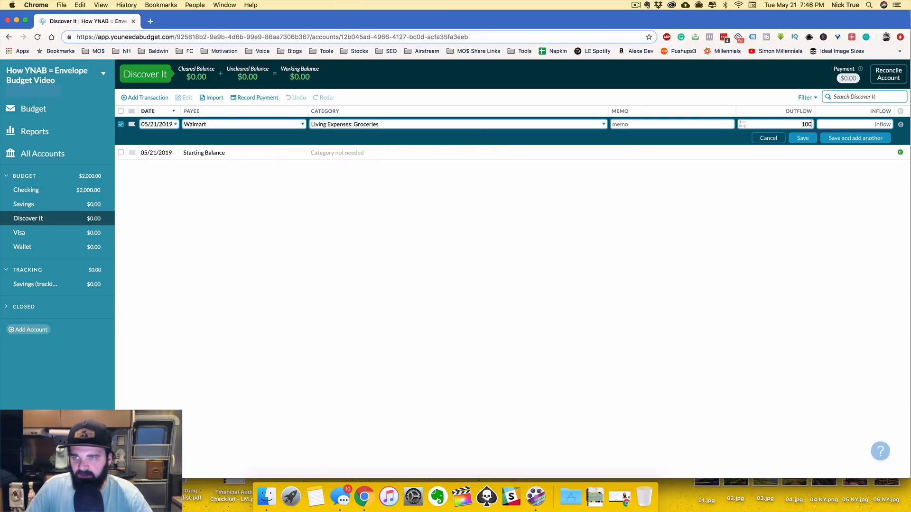
{"action": "left_click", "coordinate": [806, 138]}
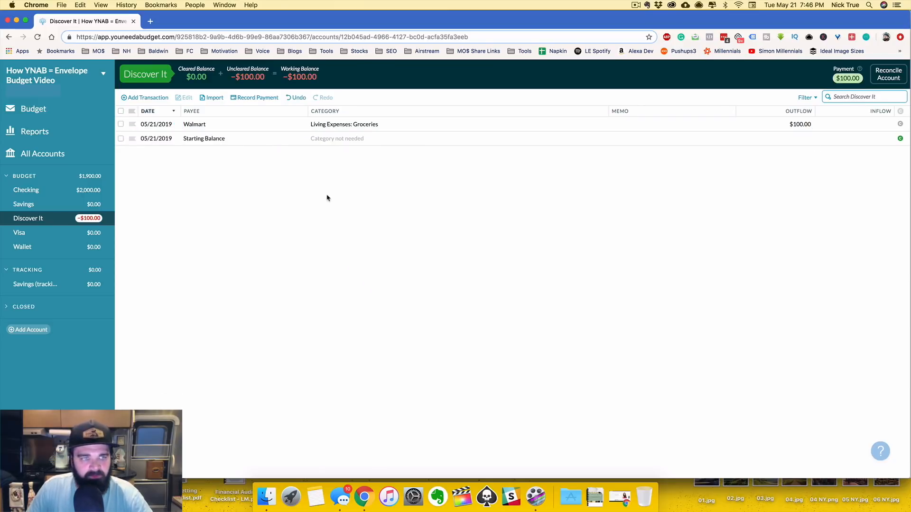
Review the May 2019 activity transactions of the Groceries category in the budget
{"action": "left_click", "coordinate": [57, 113]}
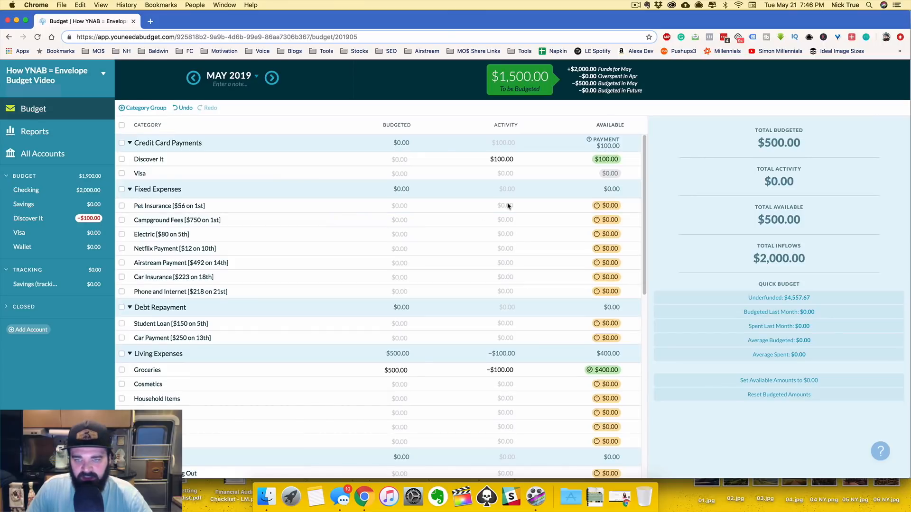
{"action": "scroll", "coordinate": [507, 214], "scroll_direction": "down", "scroll_amount": 2}
{"action": "scroll", "coordinate": [506, 213], "scroll_direction": "down", "scroll_amount": 2}
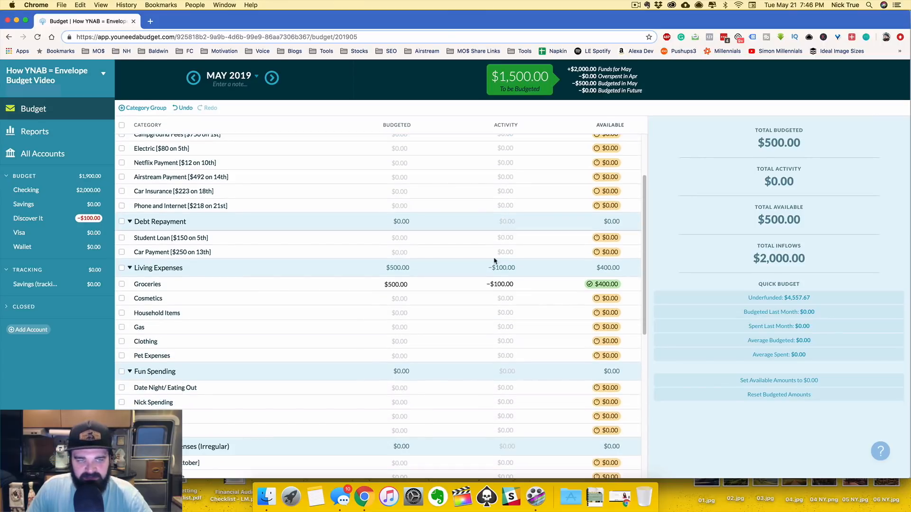
{"action": "left_click", "coordinate": [503, 285]}
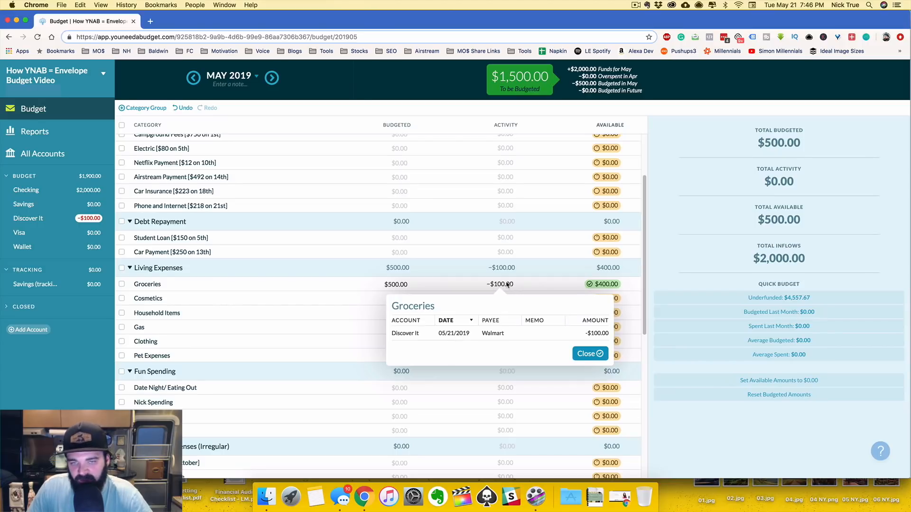
{"action": "left_click", "coordinate": [502, 286]}
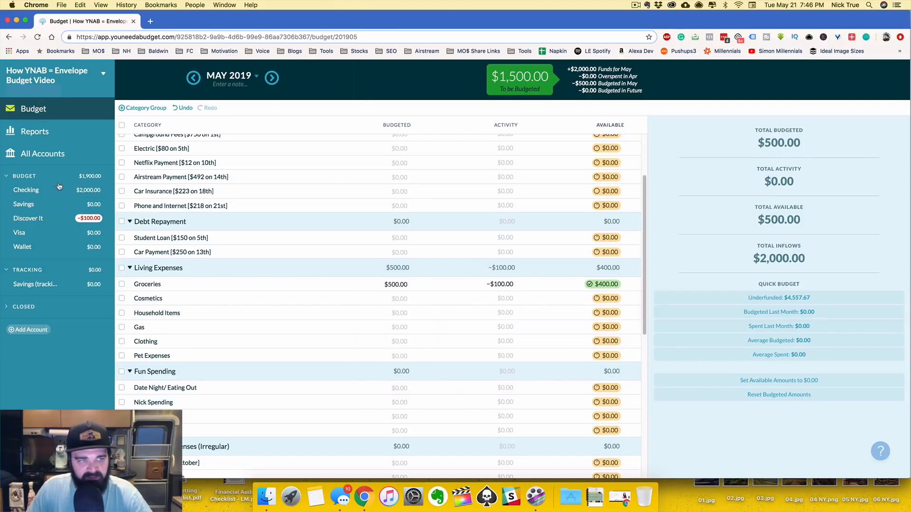
Record a $50 outflow to Publix in the Checking account, categorized as Living Expenses: Groceries
{"action": "left_click", "coordinate": [26, 190]}
{"action": "left_click", "coordinate": [147, 97]}
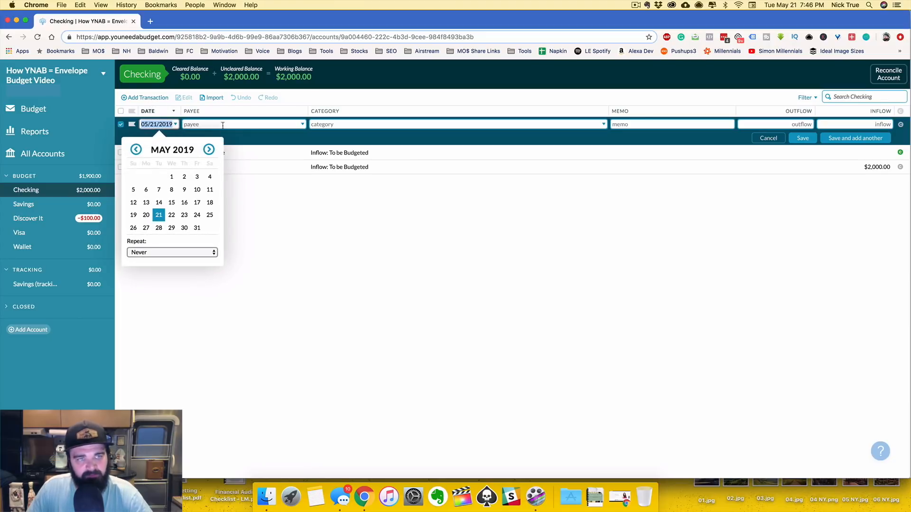
{"action": "left_click", "coordinate": [224, 123]}
{"action": "type", "text": "publ"}
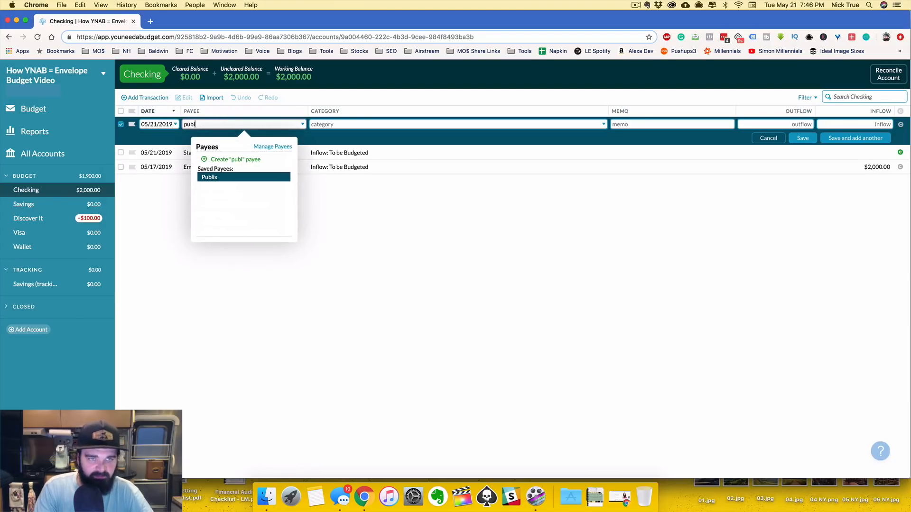
{"action": "key", "text": "Return"}
{"action": "type", "text": "gro"}
{"action": "key", "text": "Return"}
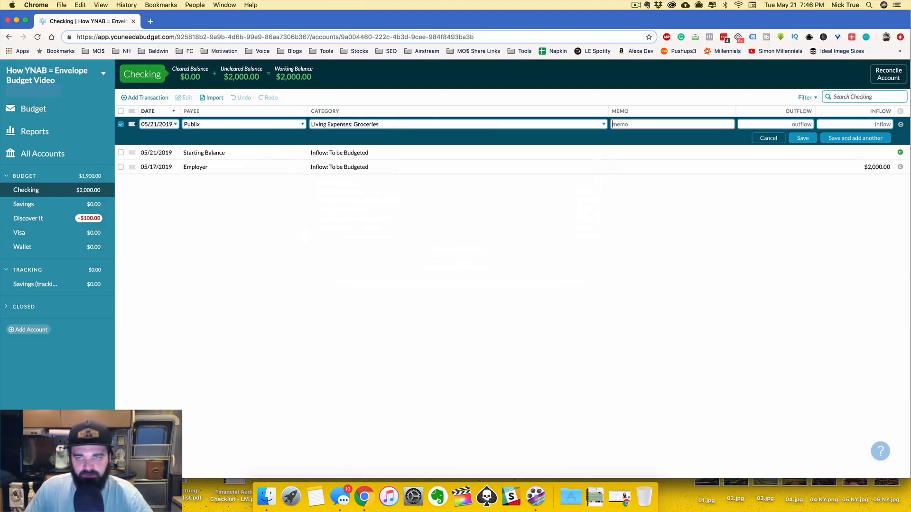
{"action": "left_click", "coordinate": [778, 122]}
{"action": "type", "text": "50"}
{"action": "left_click", "coordinate": [802, 138]}
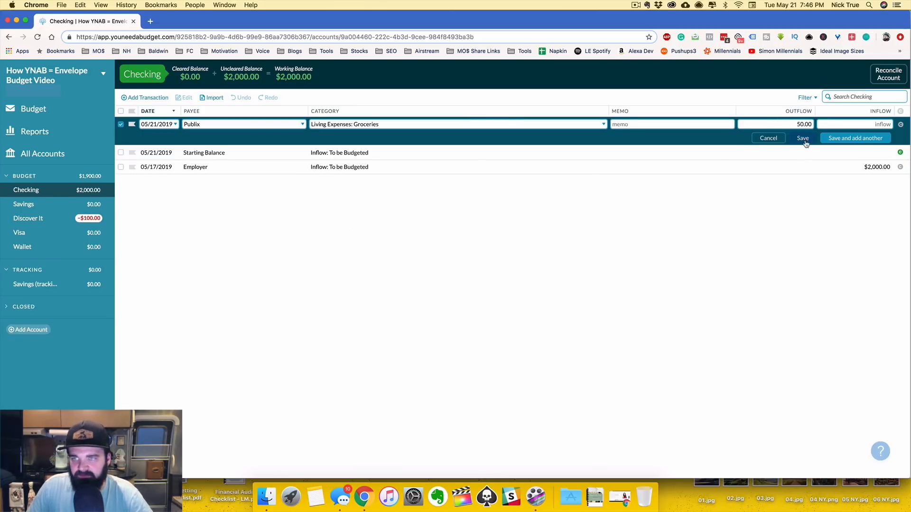
Examine the budgeted, activity and available amounts of Groceries in the May 2019 budget
{"action": "left_click", "coordinate": [87, 100]}
{"action": "scroll", "coordinate": [518, 235], "scroll_direction": "down", "scroll_amount": 5}
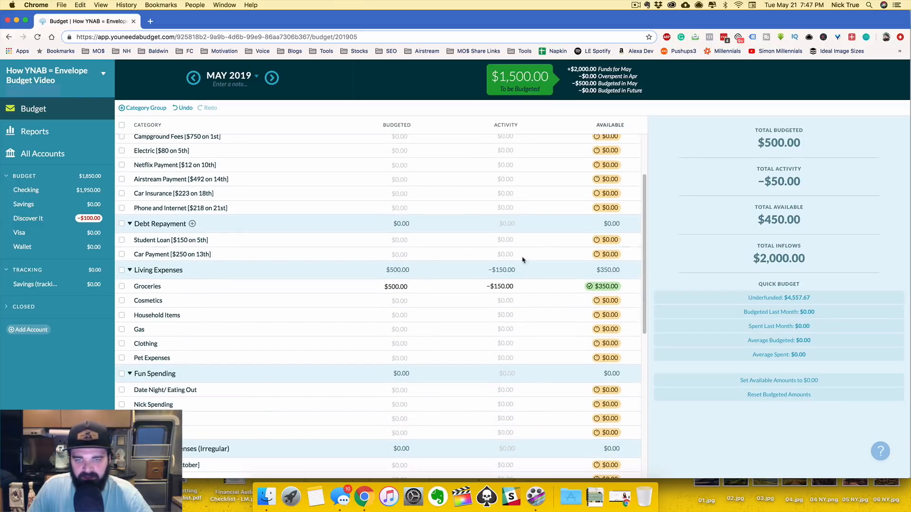
{"action": "left_click", "coordinate": [503, 287]}
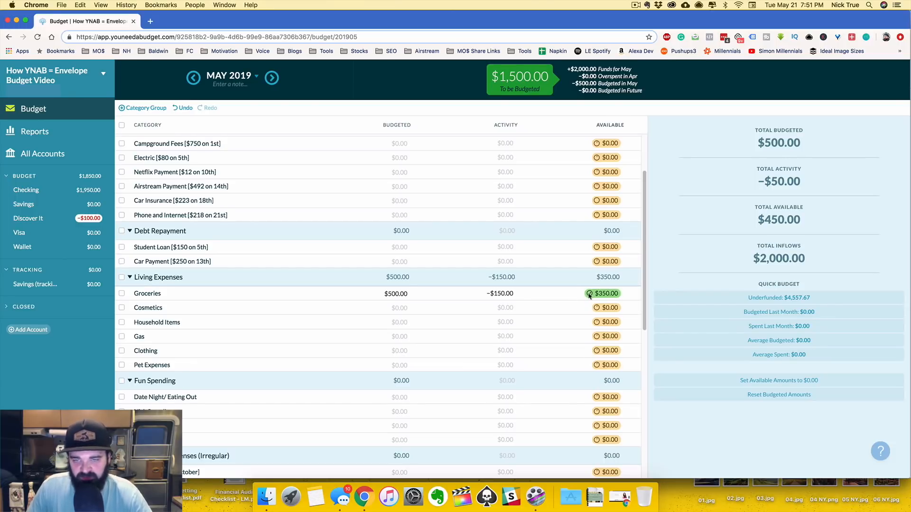
{"action": "left_click", "coordinate": [402, 293]}
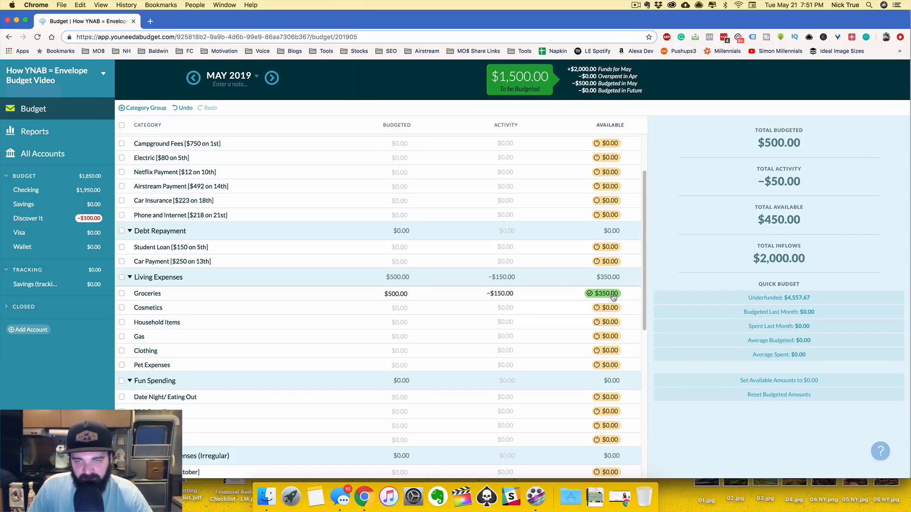
{"action": "mouse_move", "coordinate": [612, 296]}
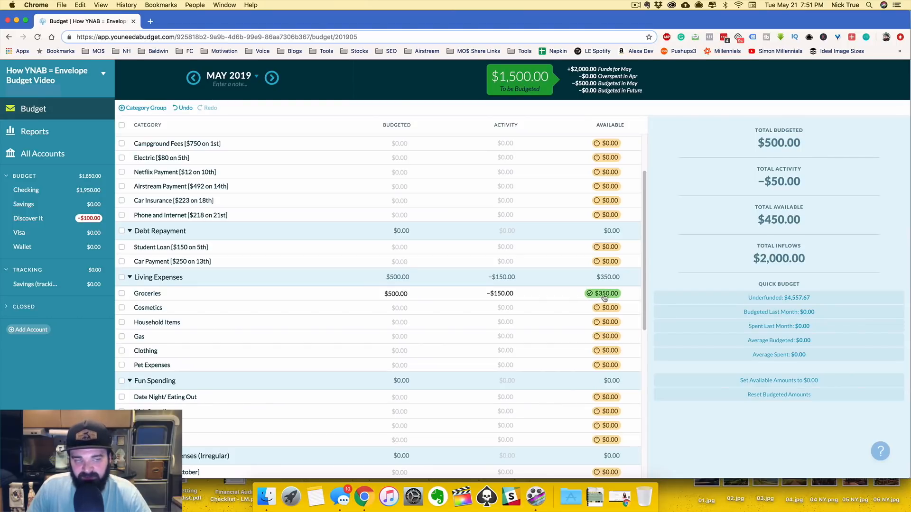
{"action": "left_click", "coordinate": [401, 308]}
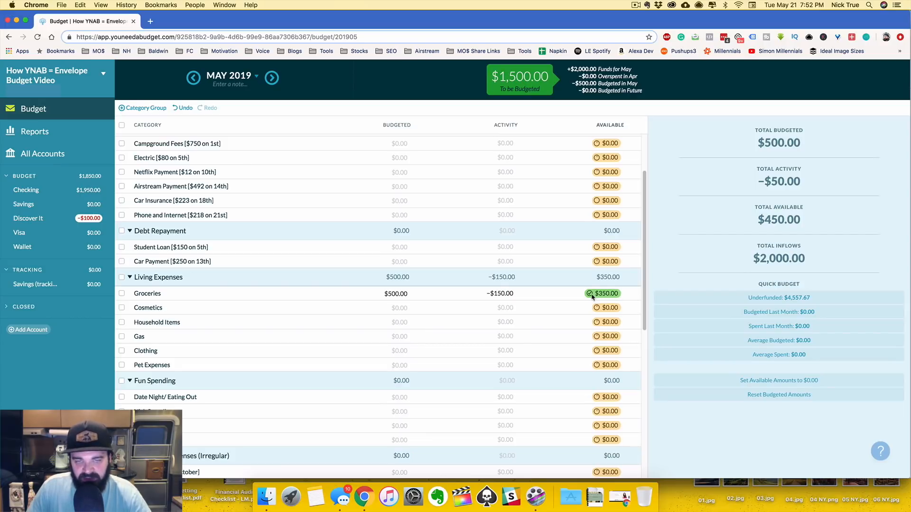
{"action": "scroll", "coordinate": [574, 265], "scroll_direction": "down", "scroll_amount": 3}
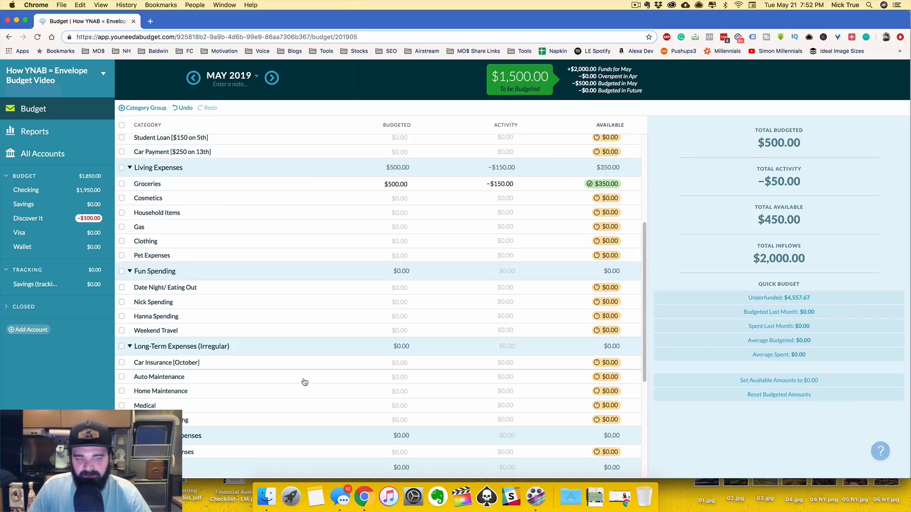
Set the inflow of the Starting Balance transaction in the Checking account to $1,000
{"action": "left_click", "coordinate": [54, 193]}
{"action": "left_click", "coordinate": [220, 139]}
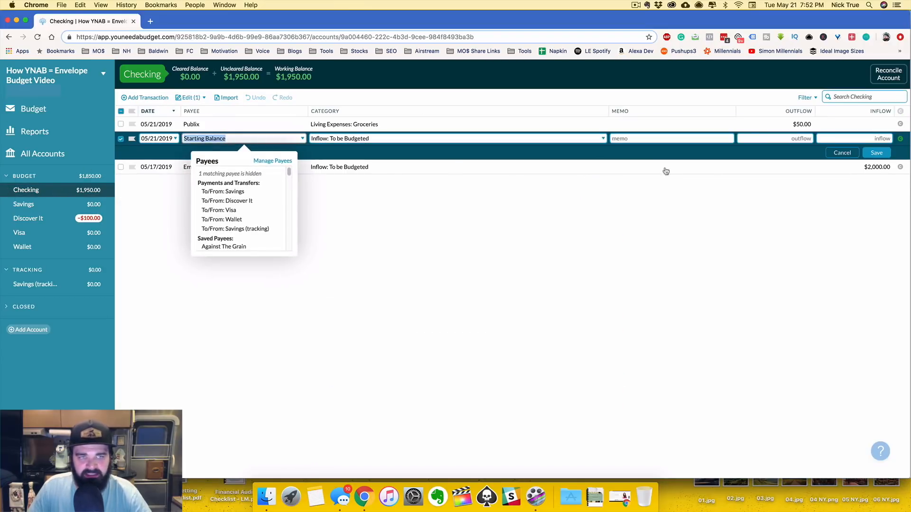
{"action": "left_click", "coordinate": [821, 138]}
{"action": "type", "text": "1000"}
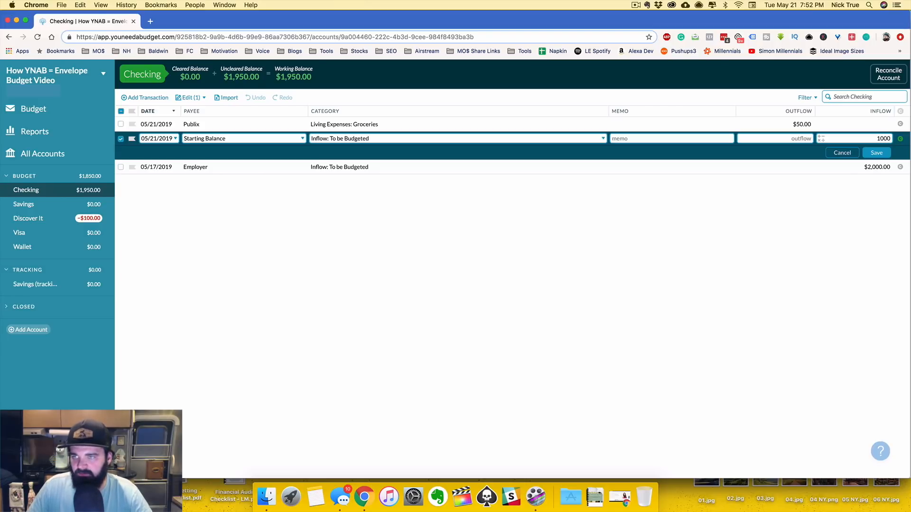
{"action": "left_click", "coordinate": [877, 152]}
Change the date of the Checking account's Starting Balance transaction to 04/01/2019
{"action": "left_click", "coordinate": [156, 138]}
{"action": "left_click", "coordinate": [135, 163]}
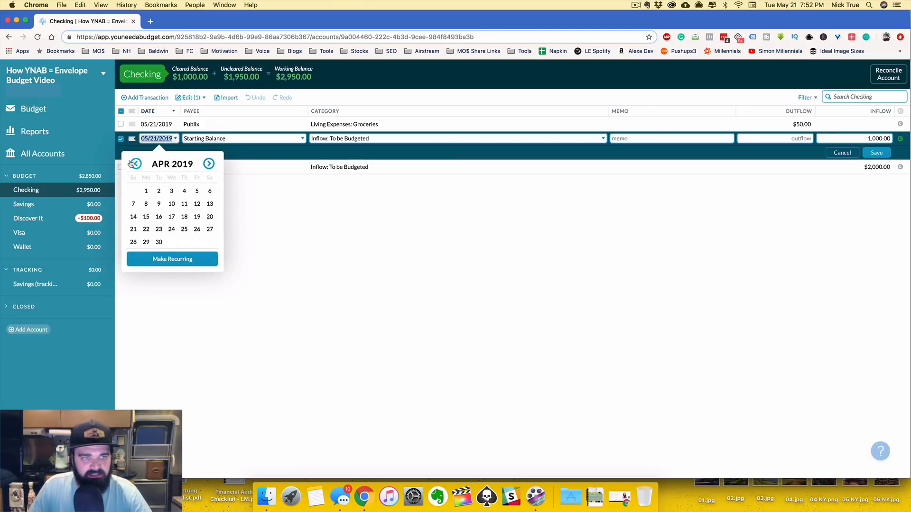
{"action": "left_click", "coordinate": [147, 191]}
{"action": "left_click", "coordinate": [886, 153]}
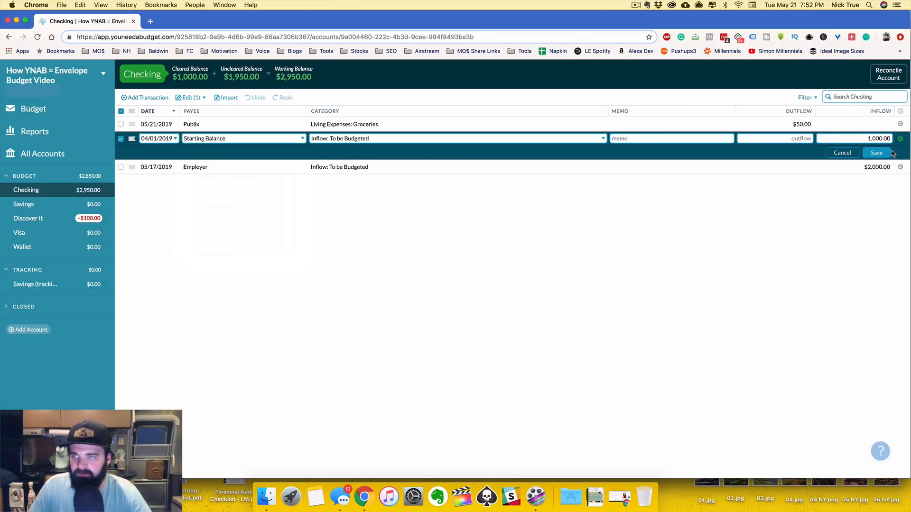
Budget $50 for Auto Maintenance in April 2019 and advance to the May 2019 budget
{"action": "scroll", "coordinate": [302, 219], "scroll_direction": "down", "scroll_amount": 4}
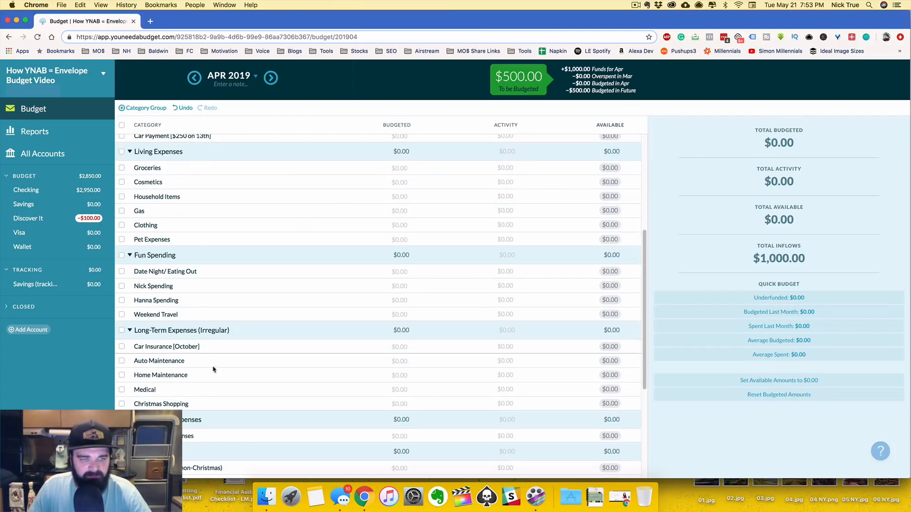
{"action": "left_click", "coordinate": [398, 360]}
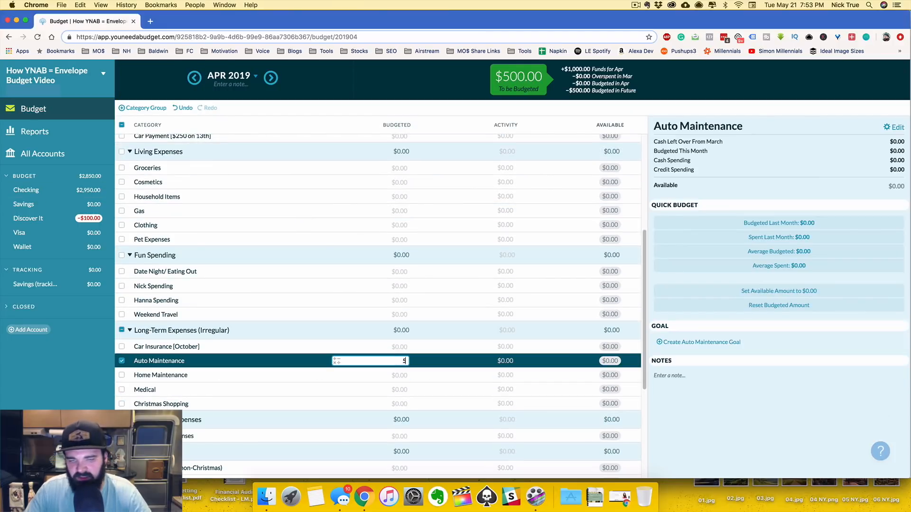
{"action": "left_click", "coordinate": [271, 78]}
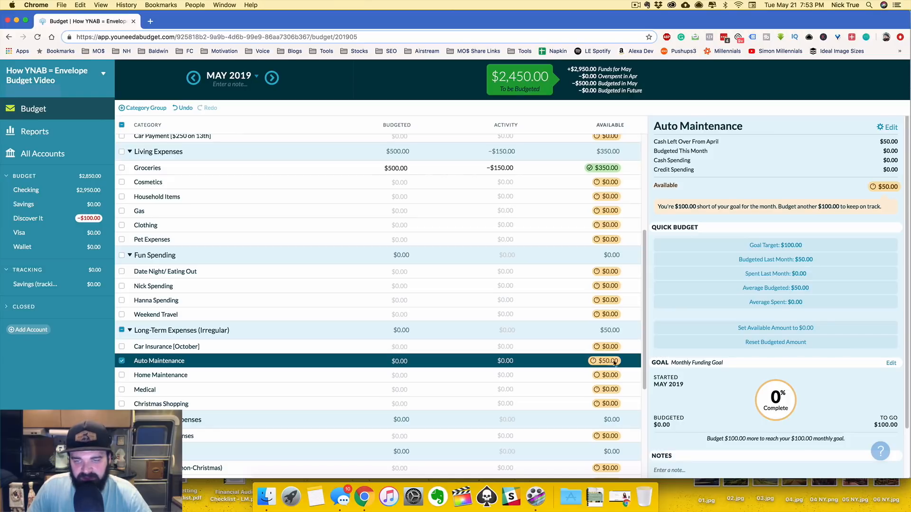
Check the Auto Maintenance goal status, budget $50 for the category in May 2019, and deselect it
{"action": "mouse_move", "coordinate": [613, 364]}
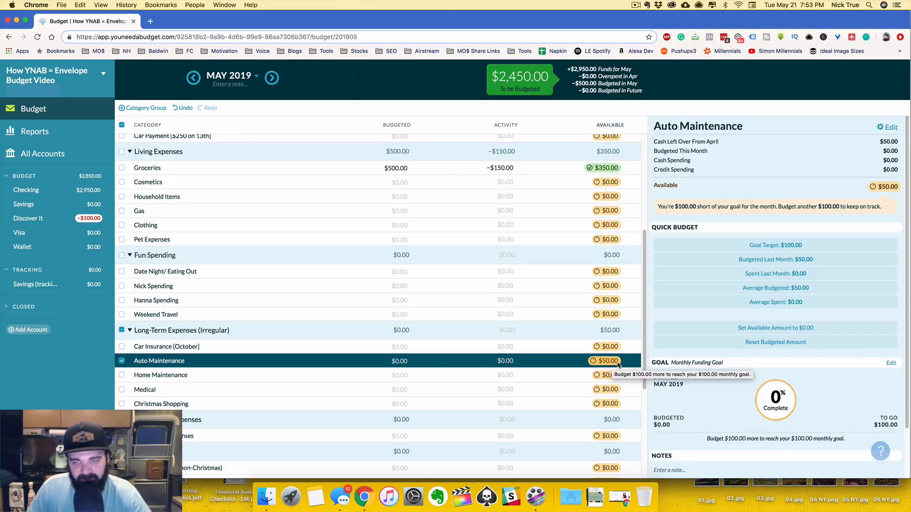
{"action": "left_click", "coordinate": [388, 362]}
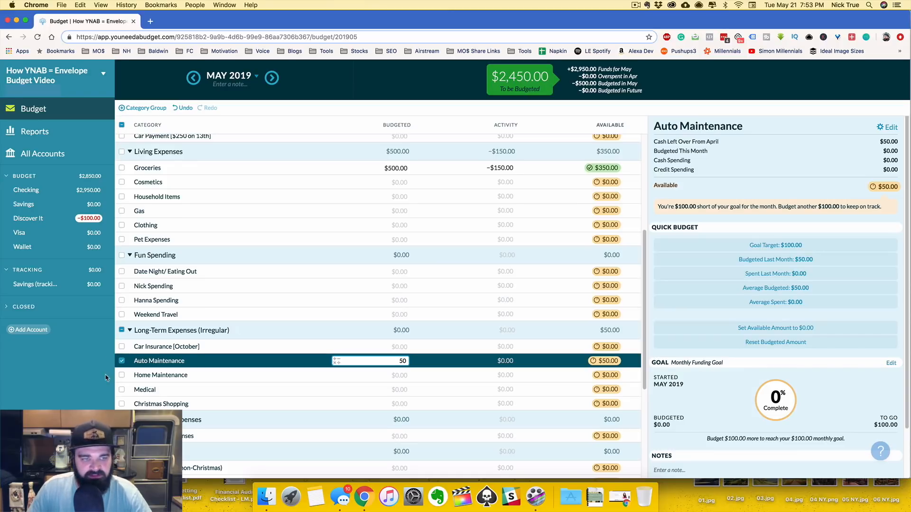
{"action": "key", "text": "Return"}
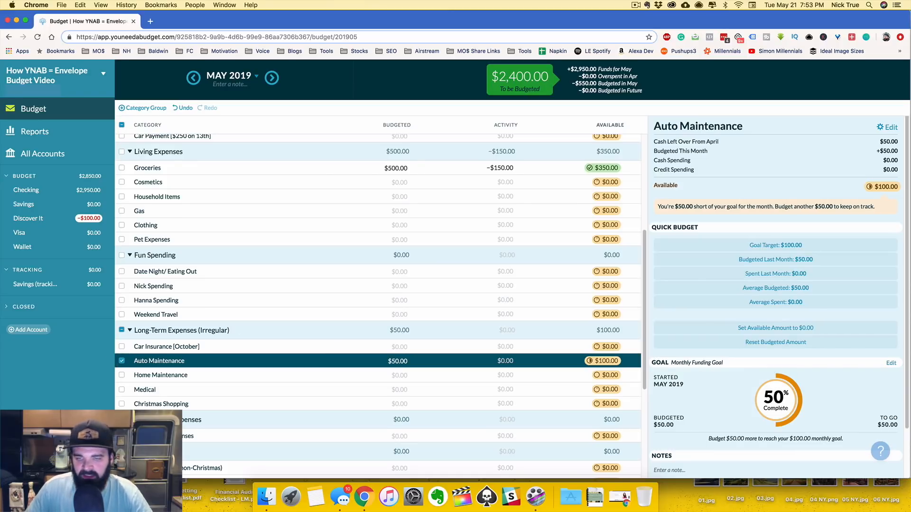
{"action": "left_click", "coordinate": [122, 361]}
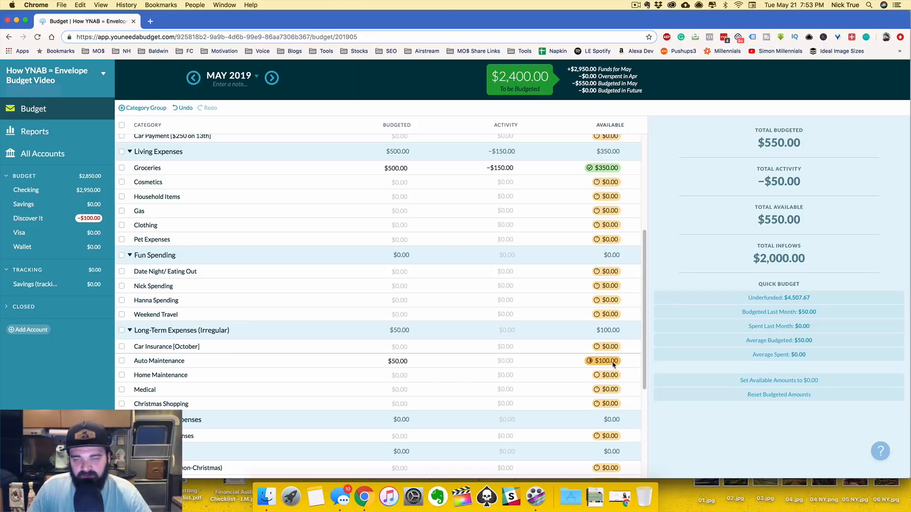
Examine the Auto Maintenance goal status and the budgeted amounts of Auto Maintenance and Groceries in May 2019
{"action": "mouse_move", "coordinate": [614, 364]}
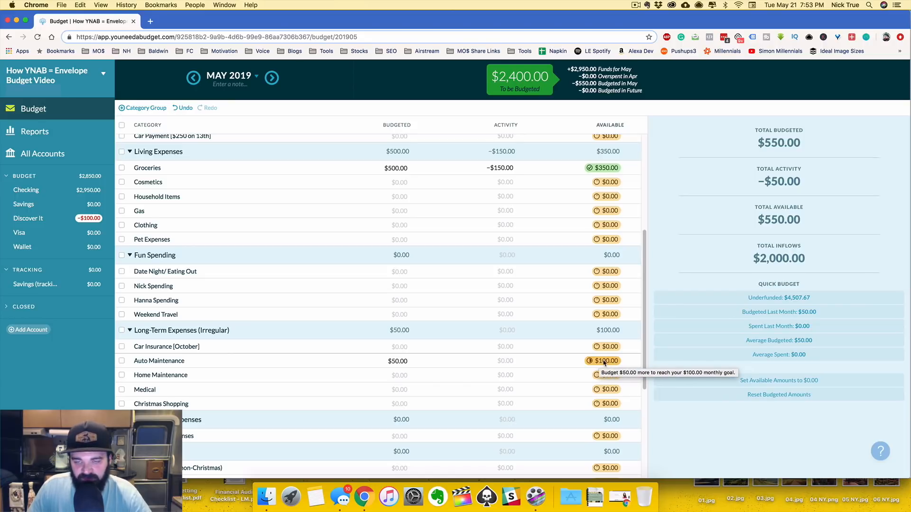
{"action": "left_click", "coordinate": [404, 361]}
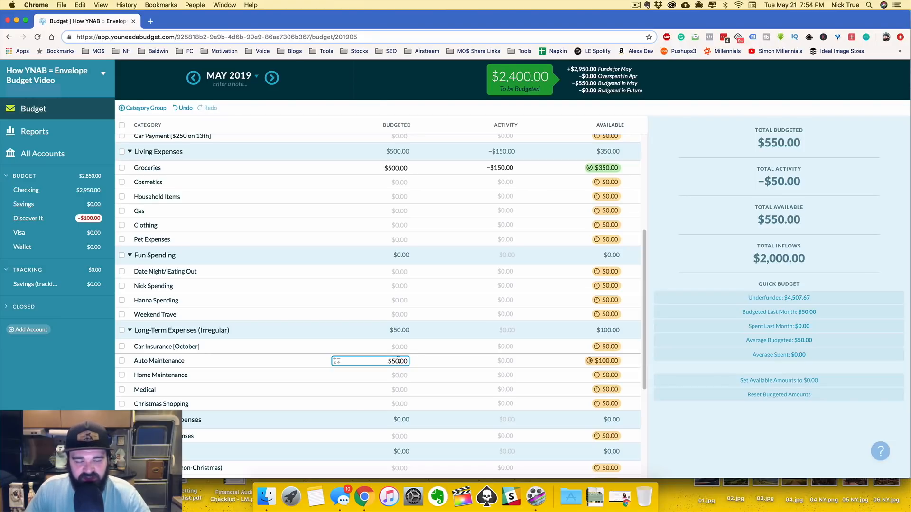
{"action": "scroll", "coordinate": [417, 363], "scroll_direction": "up", "scroll_amount": 5}
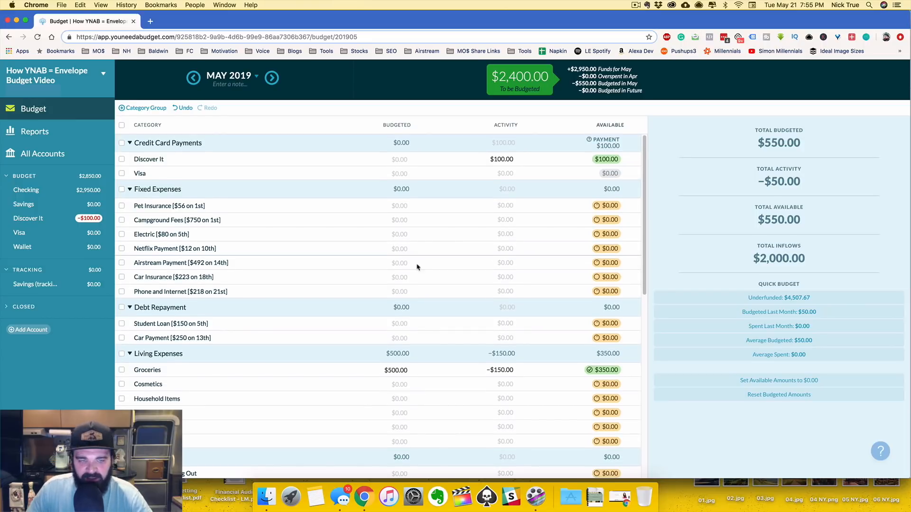
{"action": "scroll", "coordinate": [419, 271], "scroll_direction": "down", "scroll_amount": 3}
{"action": "left_click", "coordinate": [351, 305]}
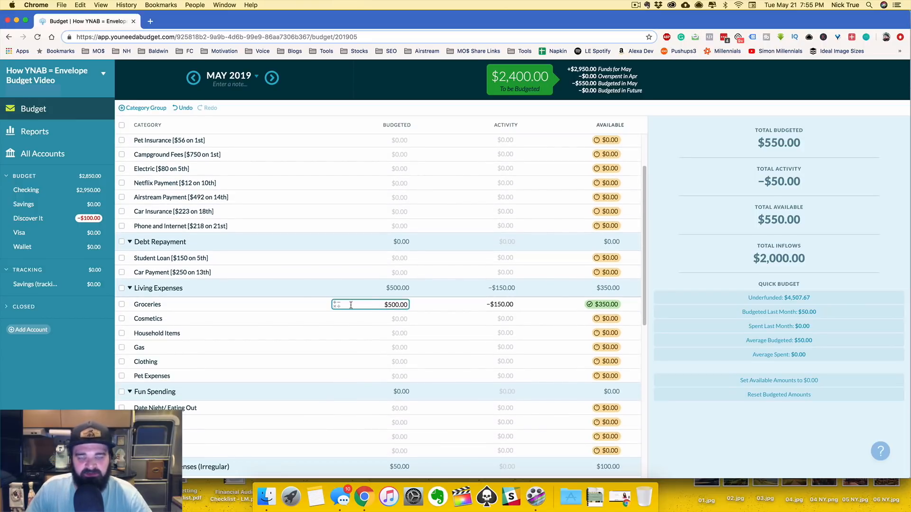
Check the Groceries category's monthly funding goal and spending details for May 2019, and deselect the category
{"action": "left_click", "coordinate": [161, 306]}
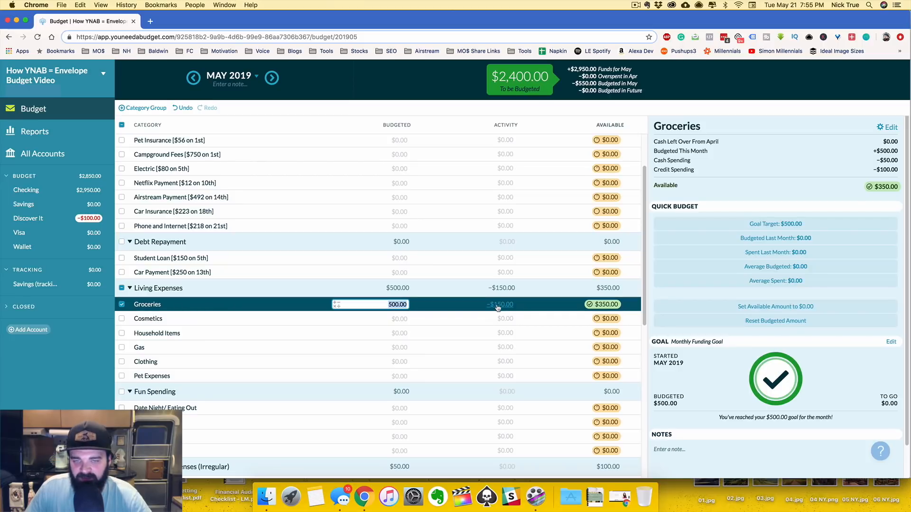
{"action": "left_click", "coordinate": [122, 304]}
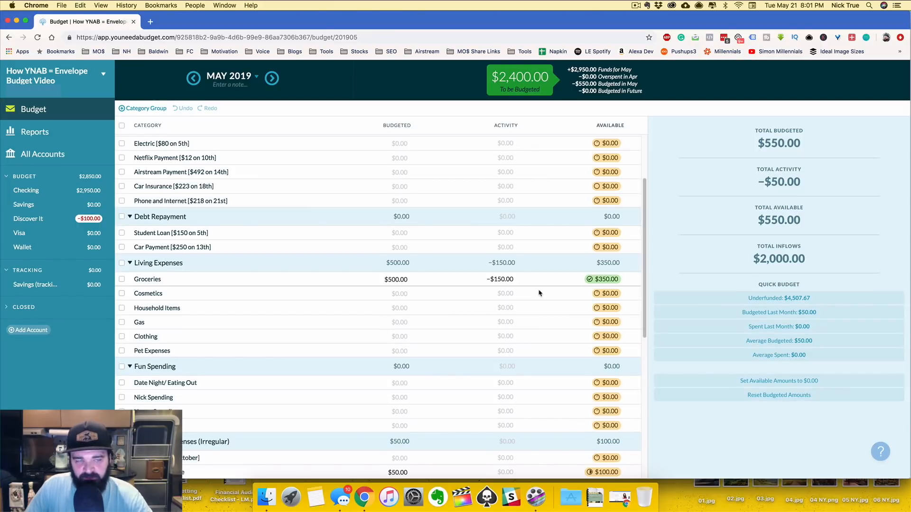
{"action": "scroll", "coordinate": [542, 294], "scroll_direction": "up", "scroll_amount": 3}
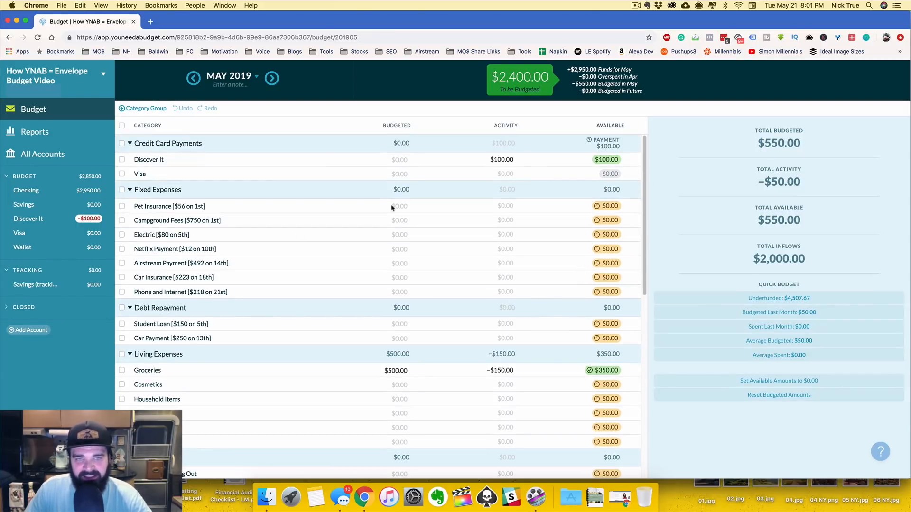
Search the web for "toolkit for ynab" in a new tab, view the extension's Chrome Web Store listing, and return to the budget
{"action": "left_click", "coordinate": [152, 21]}
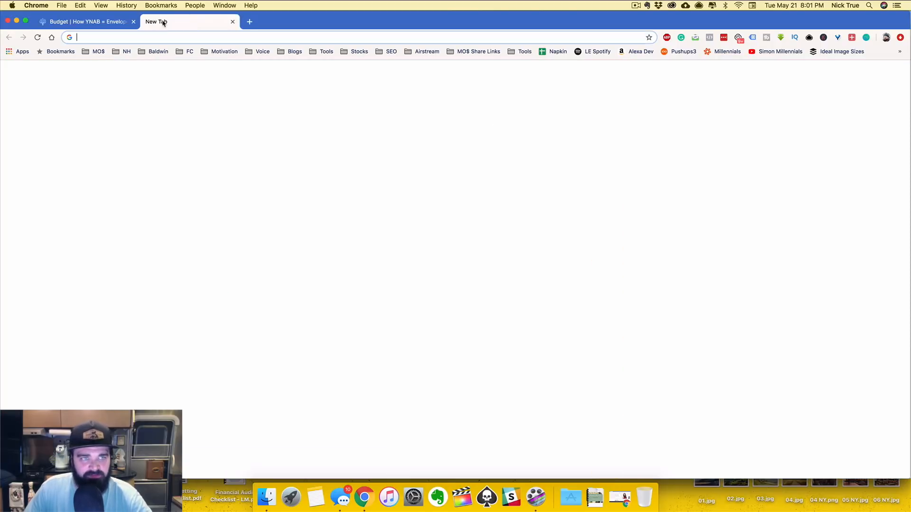
{"action": "type", "text": "toolkit"}
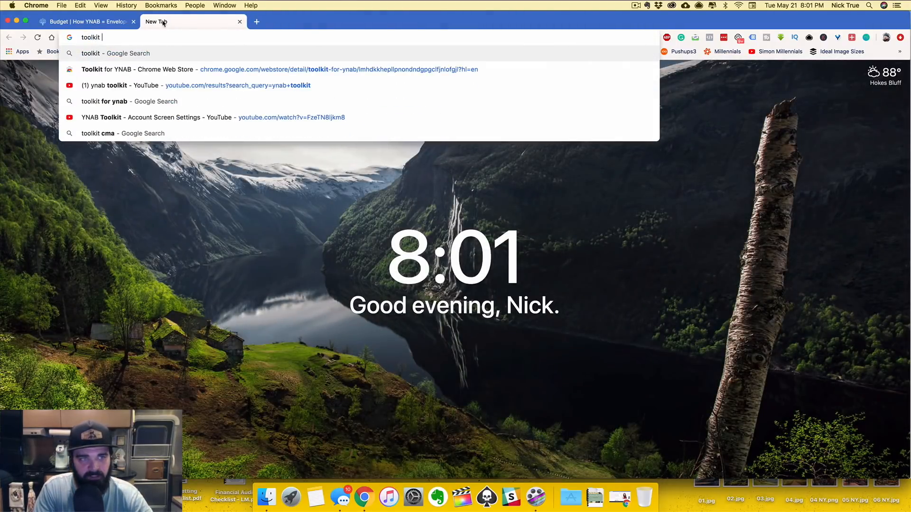
{"action": "key", "text": "Return"}
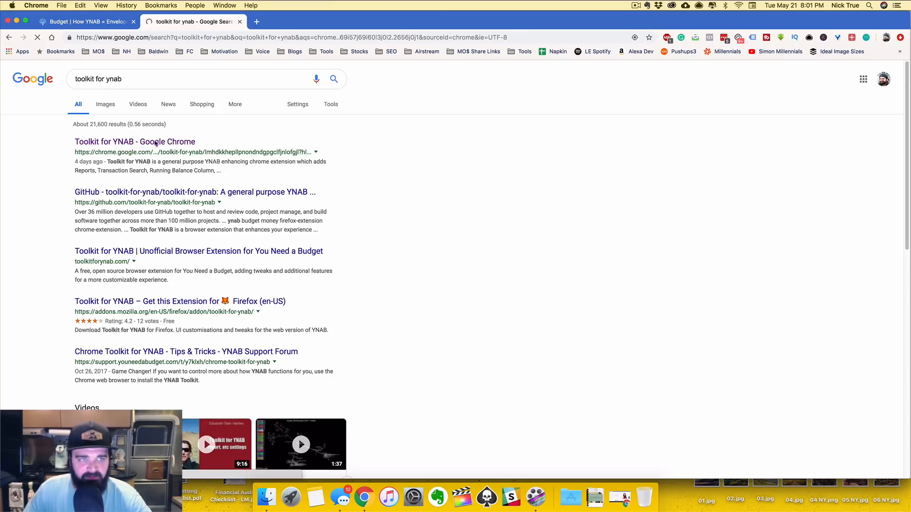
{"action": "left_click", "coordinate": [152, 142]}
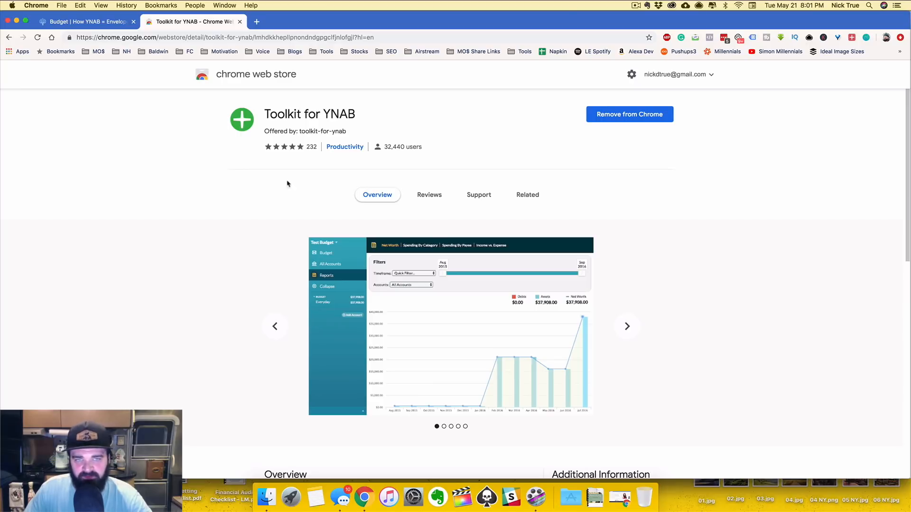
{"action": "left_click", "coordinate": [240, 22]}
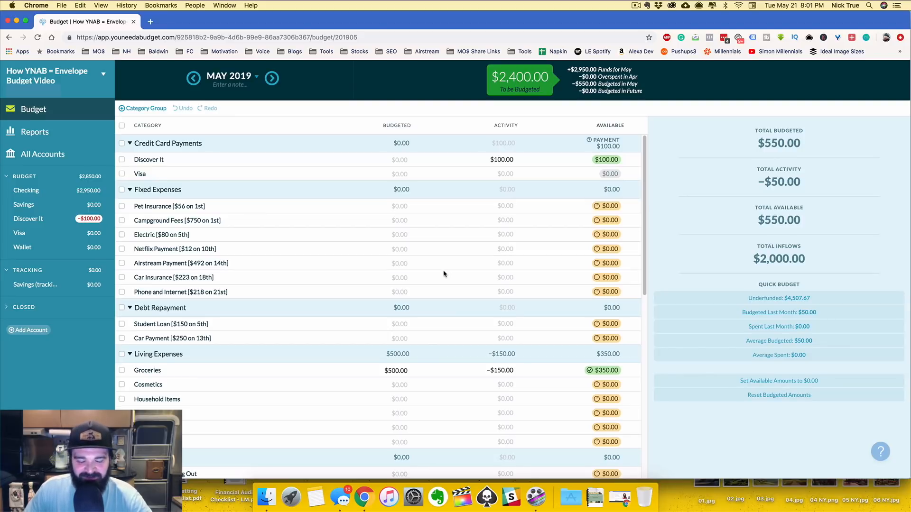
Open the Toolkit for YNAB settings, look through the General Settings, and close them without changes
{"action": "left_click", "coordinate": [852, 38]}
{"action": "left_click", "coordinate": [816, 145]}
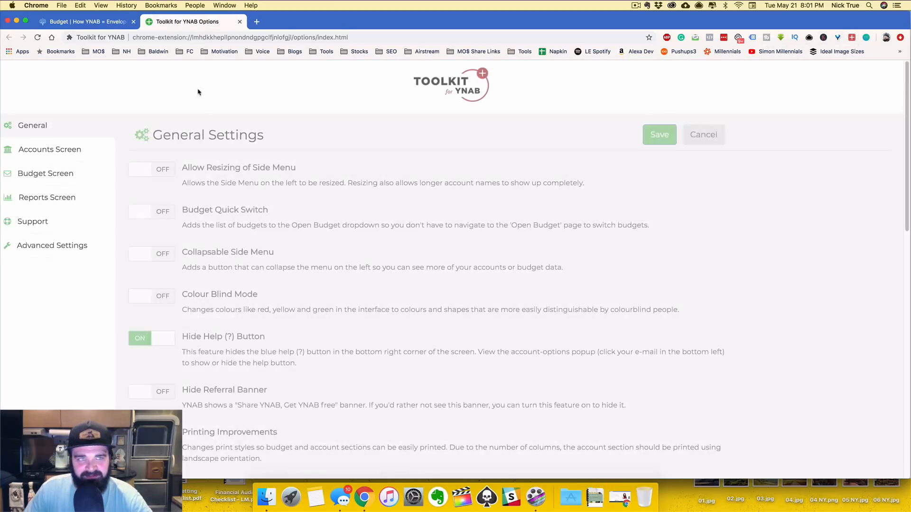
{"action": "scroll", "coordinate": [175, 185], "scroll_direction": "down", "scroll_amount": 15}
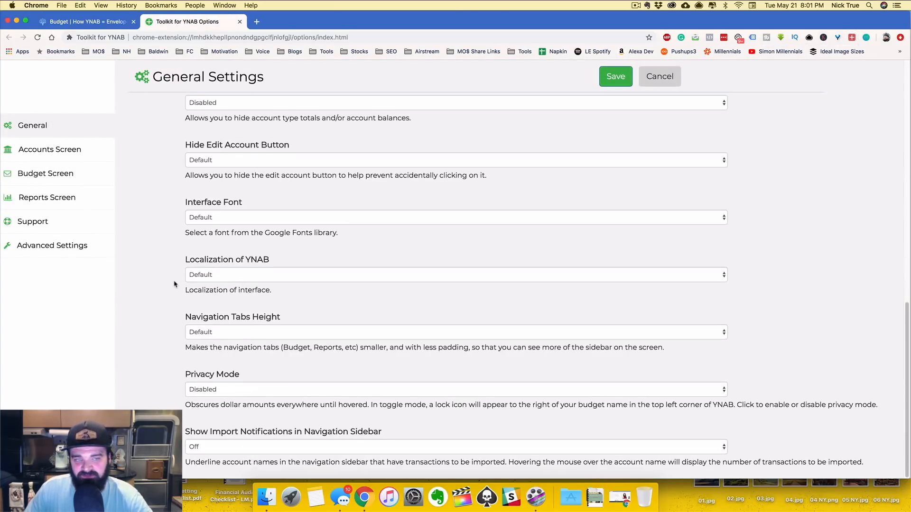
{"action": "scroll", "coordinate": [174, 283], "scroll_direction": "up", "scroll_amount": 15}
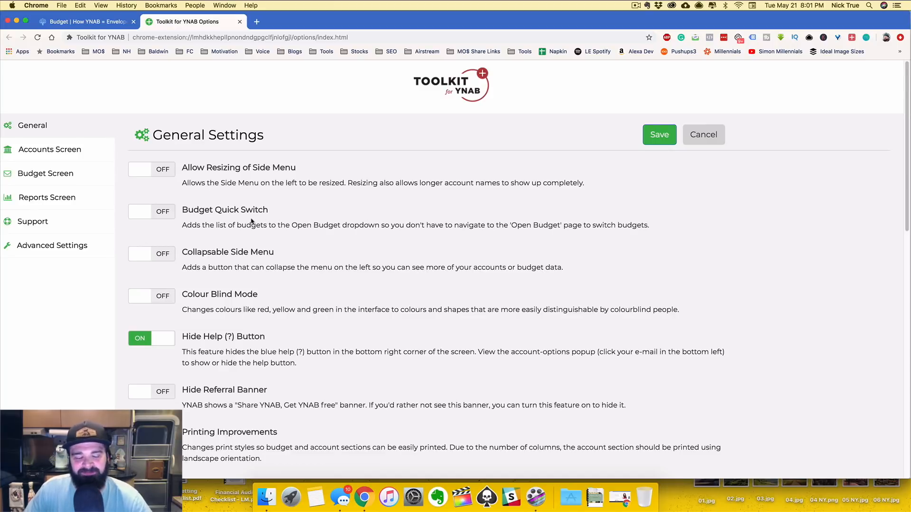
{"action": "left_click", "coordinate": [240, 22]}
Enable the Toolkit for YNAB extension and look over the Goal column in the May 2019 budget
{"action": "left_click", "coordinate": [851, 38]}
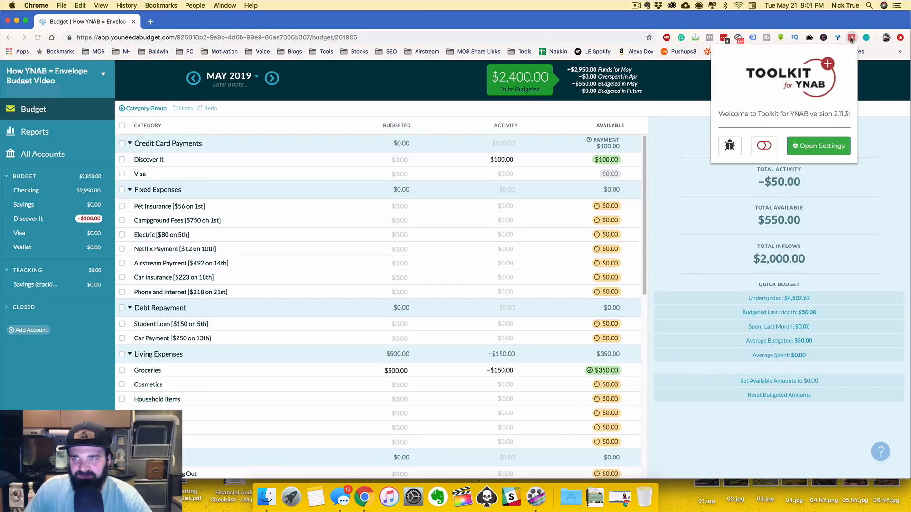
{"action": "left_click", "coordinate": [691, 140]}
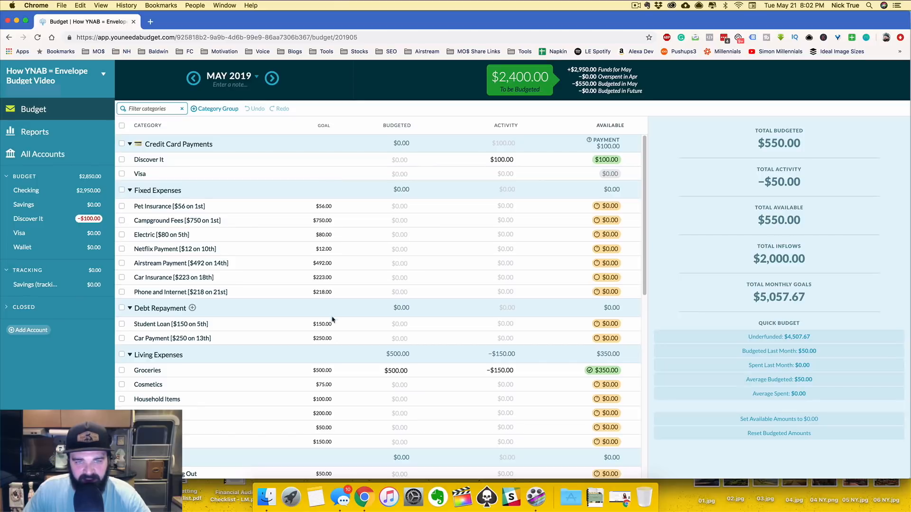
{"action": "scroll", "coordinate": [320, 394], "scroll_direction": "down", "scroll_amount": 1}
{"action": "scroll", "coordinate": [319, 394], "scroll_direction": "up", "scroll_amount": 1}
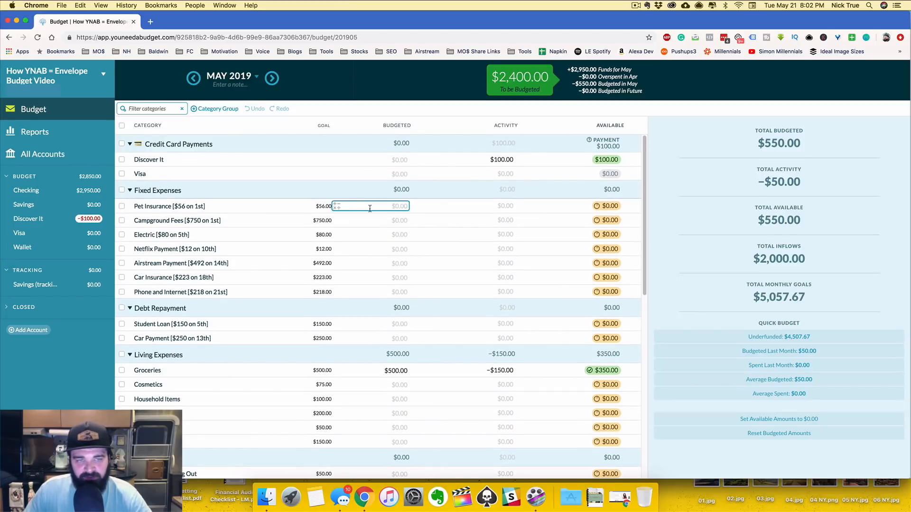
Check the Pet Insurance category's quick budget options and monthly goal status, and deselect the category
{"action": "left_click", "coordinate": [427, 209]}
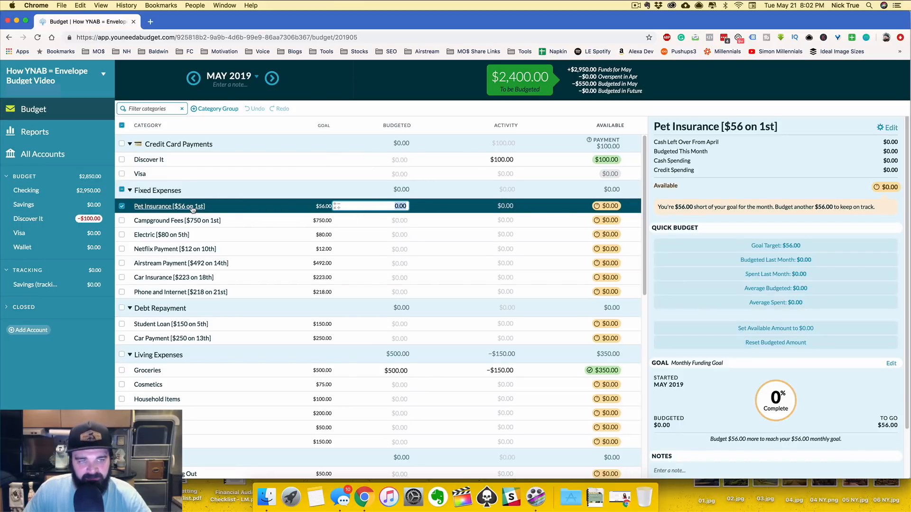
{"action": "scroll", "coordinate": [687, 310], "scroll_direction": "down", "scroll_amount": 1}
{"action": "scroll", "coordinate": [686, 311], "scroll_direction": "down", "scroll_amount": 3}
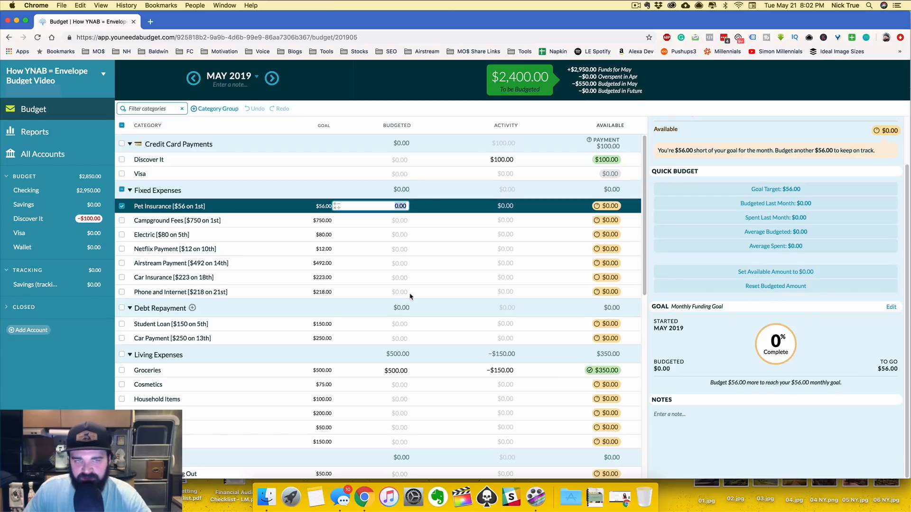
{"action": "left_click", "coordinate": [122, 205]}
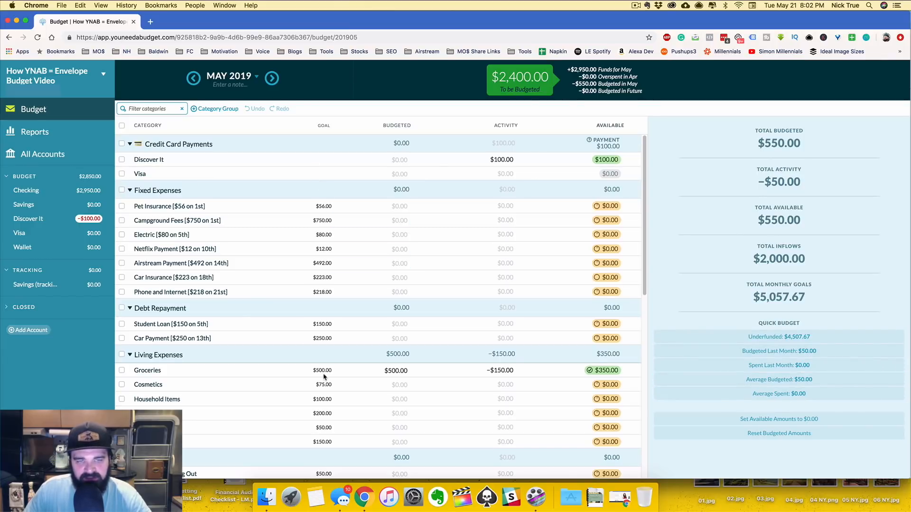
Compare the goals and budgeted amounts of the Living Expenses categories in May 2019
{"action": "scroll", "coordinate": [324, 377], "scroll_direction": "down", "scroll_amount": 2}
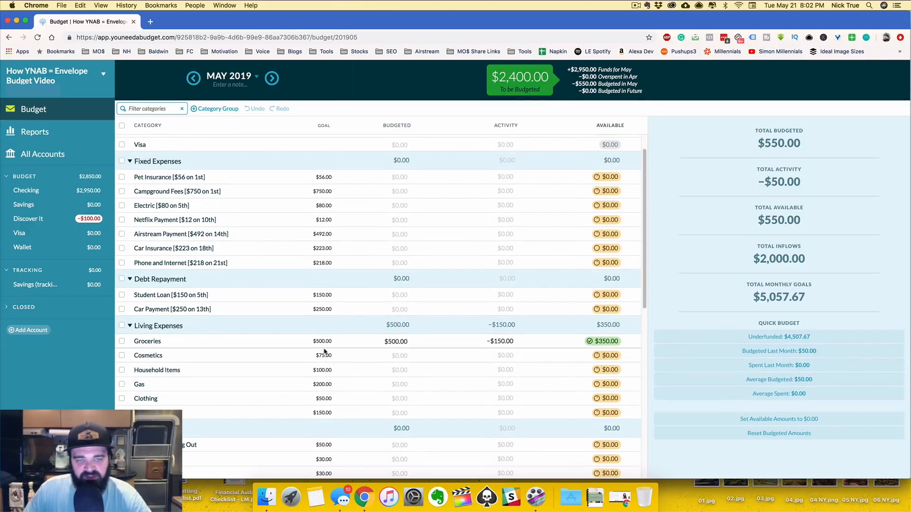
{"action": "left_click", "coordinate": [357, 357]}
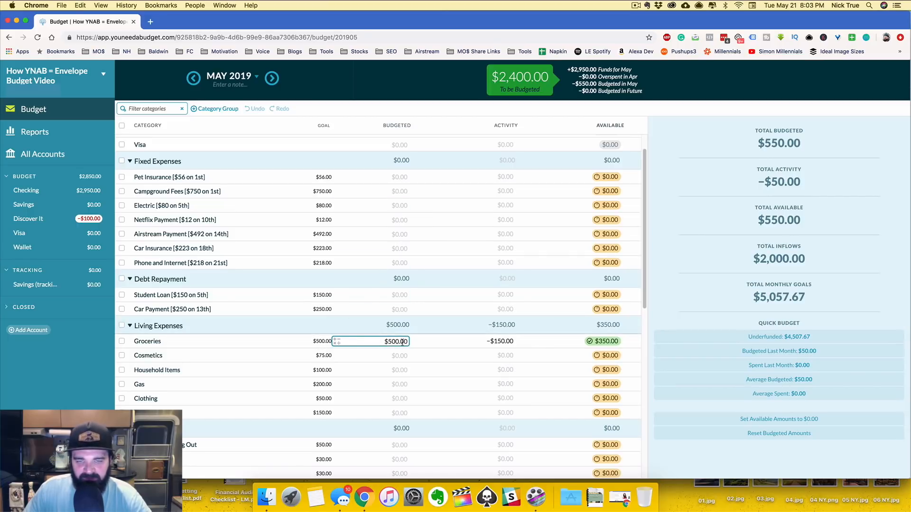
{"action": "scroll", "coordinate": [451, 341], "scroll_direction": "up", "scroll_amount": 1}
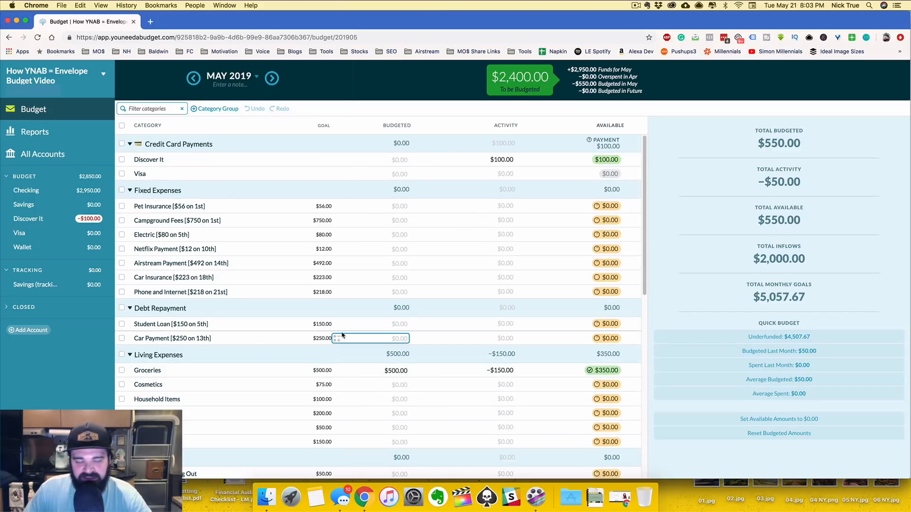
Compare the Total Monthly Goals amounts of May and June 2019, ending on the May budget
{"action": "left_click_drag", "start_coordinate": [811, 296], "coordinate": [757, 294]}
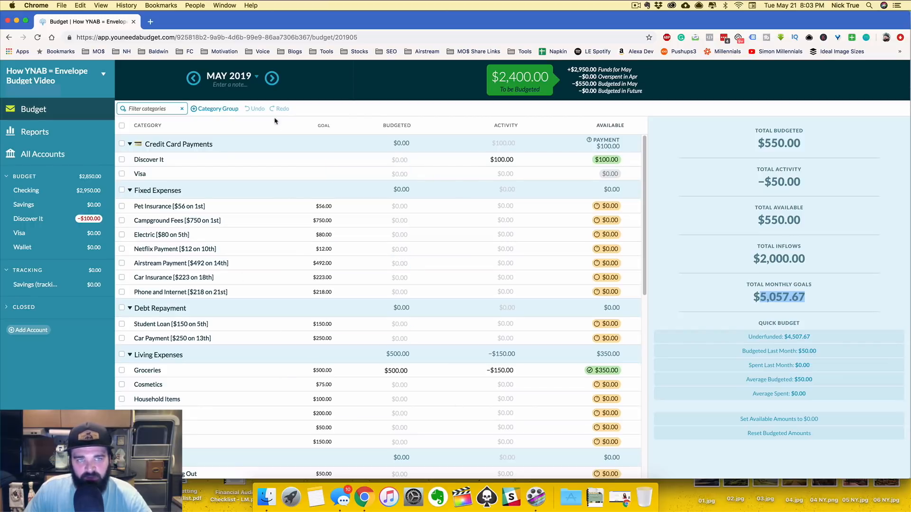
{"action": "left_click", "coordinate": [268, 79]}
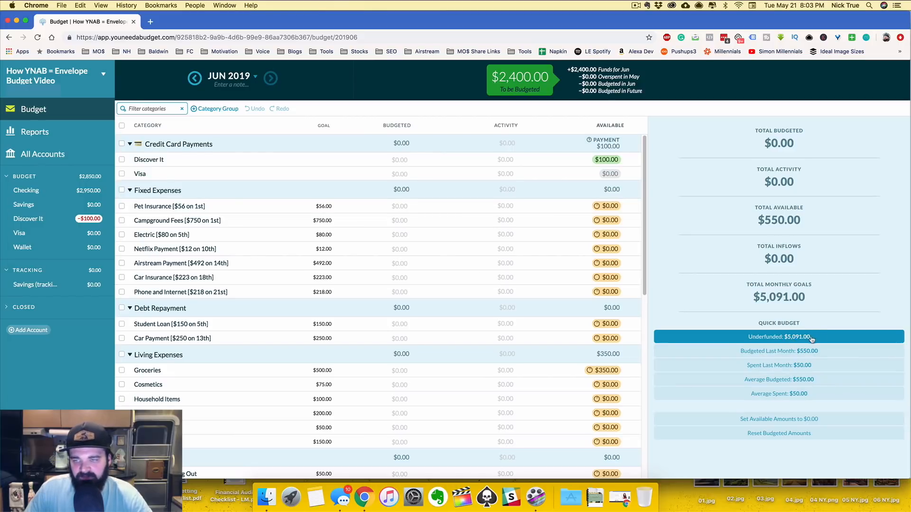
{"action": "left_click", "coordinate": [194, 78]}
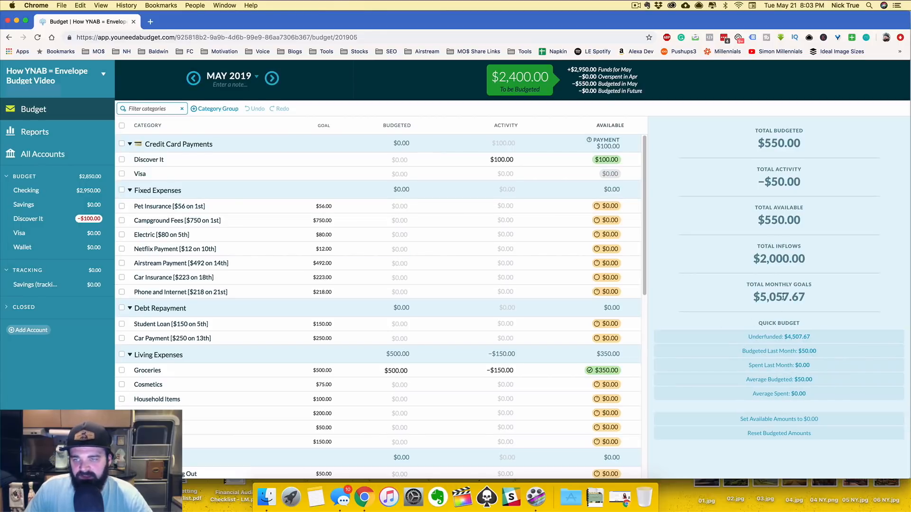
{"action": "left_click_drag", "start_coordinate": [812, 298], "coordinate": [767, 296]}
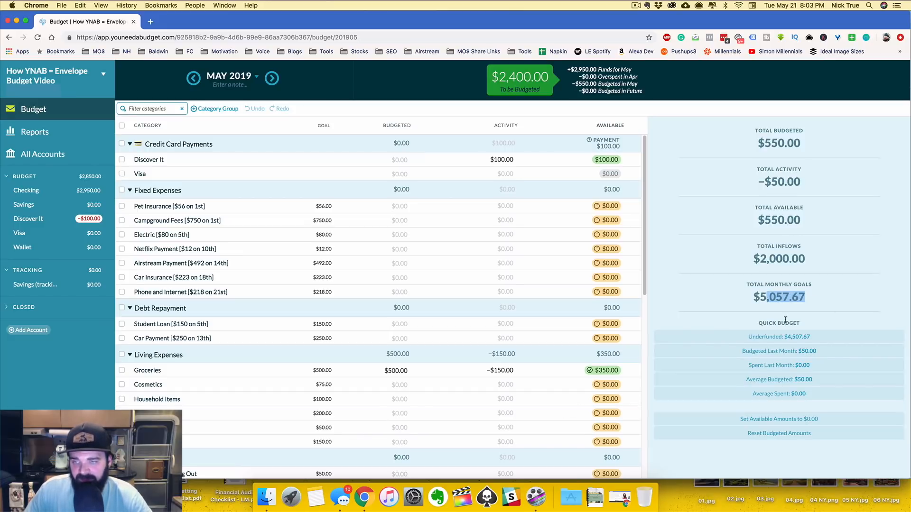
{"action": "left_click", "coordinate": [271, 78]}
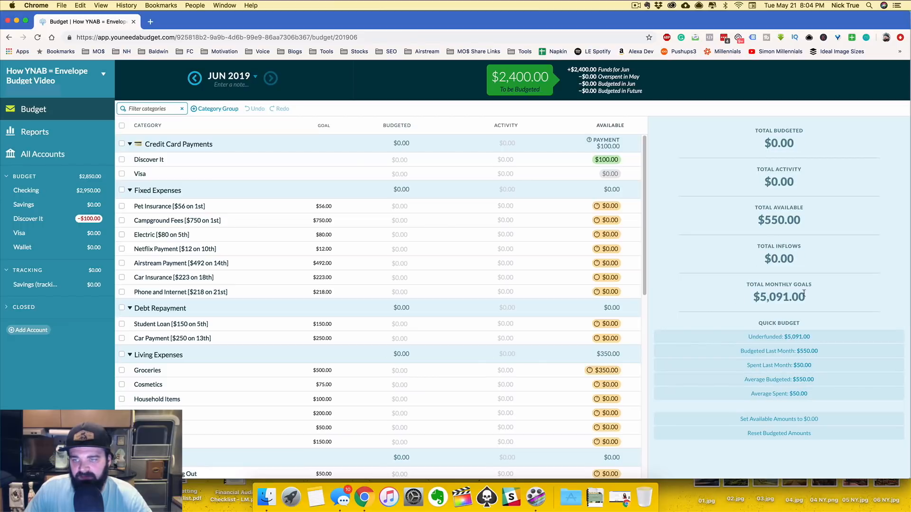
{"action": "left_click_drag", "start_coordinate": [764, 294], "coordinate": [763, 297]}
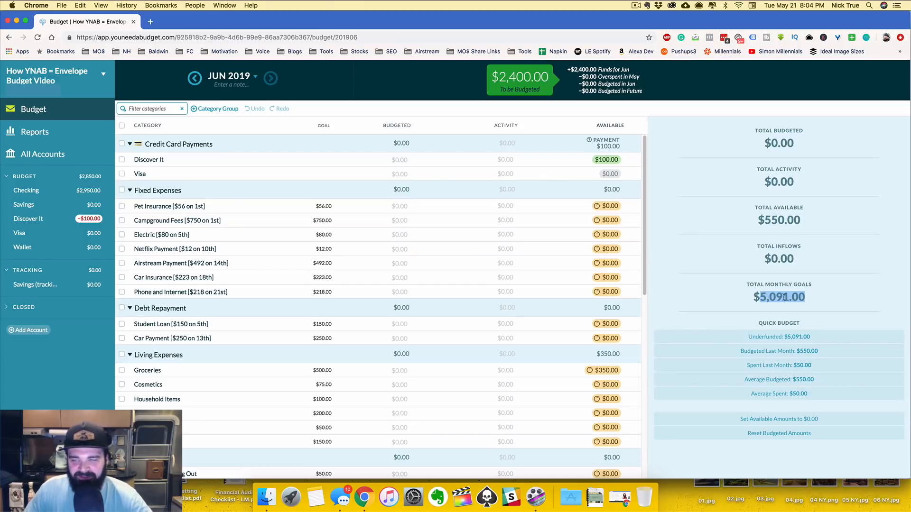
{"action": "left_click", "coordinate": [195, 78]}
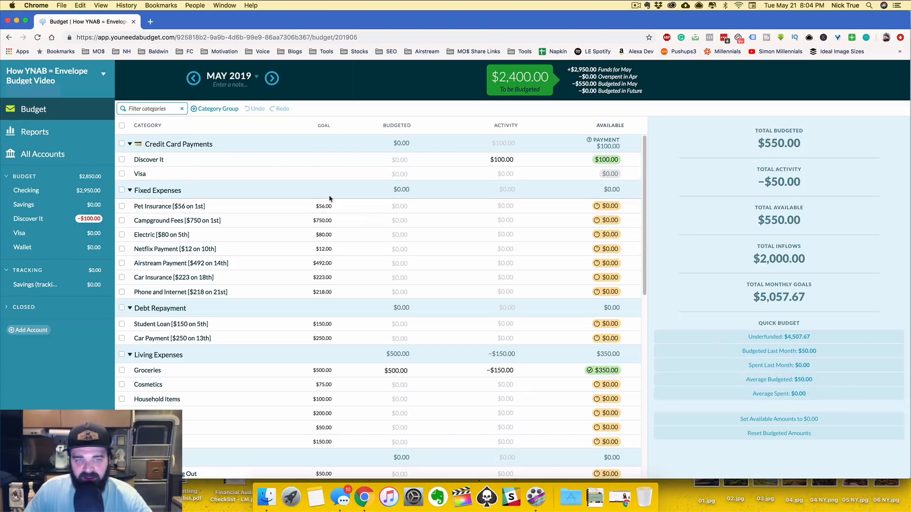
Review the goal, budgeted and available amounts from Fixed Expenses down to Long-Term Expenses in May 2019
{"action": "scroll", "coordinate": [328, 228], "scroll_direction": "down", "scroll_amount": 1}
{"action": "scroll", "coordinate": [326, 239], "scroll_direction": "down", "scroll_amount": 1}
{"action": "left_click", "coordinate": [338, 270]}
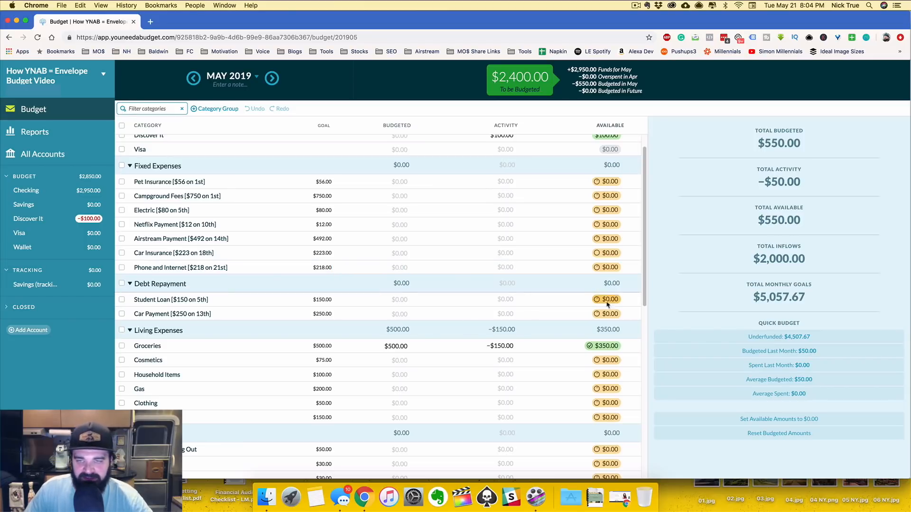
{"action": "scroll", "coordinate": [425, 328], "scroll_direction": "down", "scroll_amount": 5}
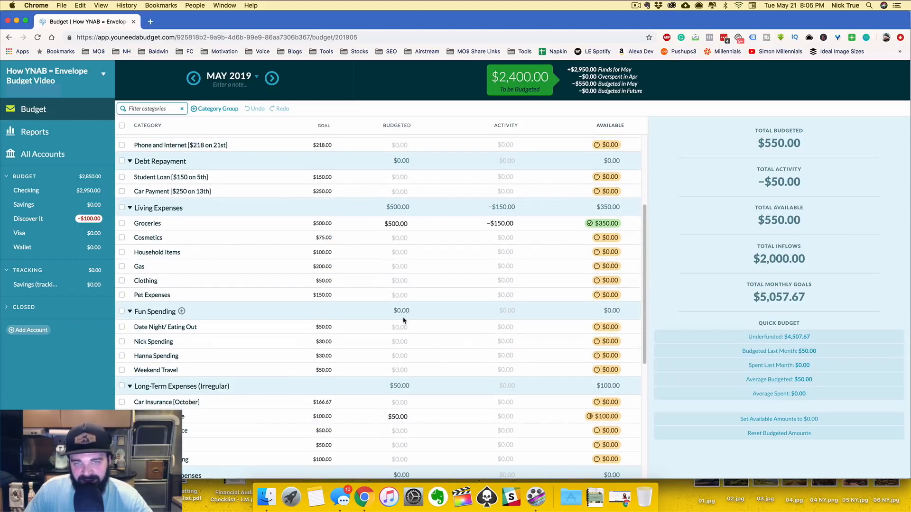
{"action": "scroll", "coordinate": [401, 321], "scroll_direction": "down", "scroll_amount": 2}
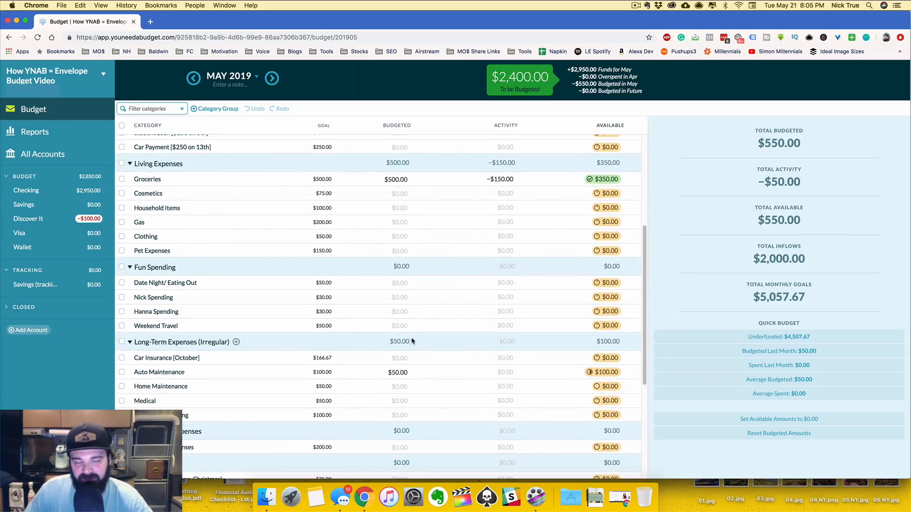
Switch between the May and June 2019 budgets to compare their category goals, ending on June with the Long-Term Expenses and Giving groups shown
{"action": "left_click", "coordinate": [272, 77]}
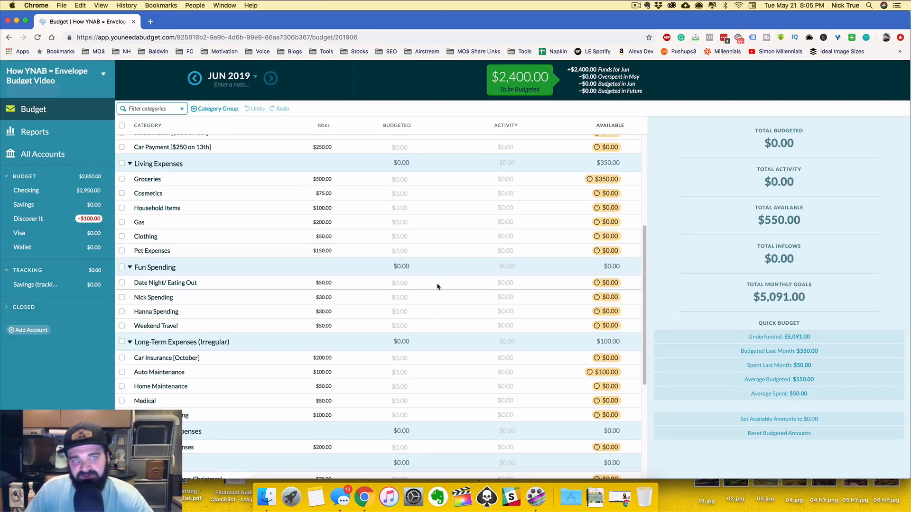
{"action": "left_click", "coordinate": [195, 79]}
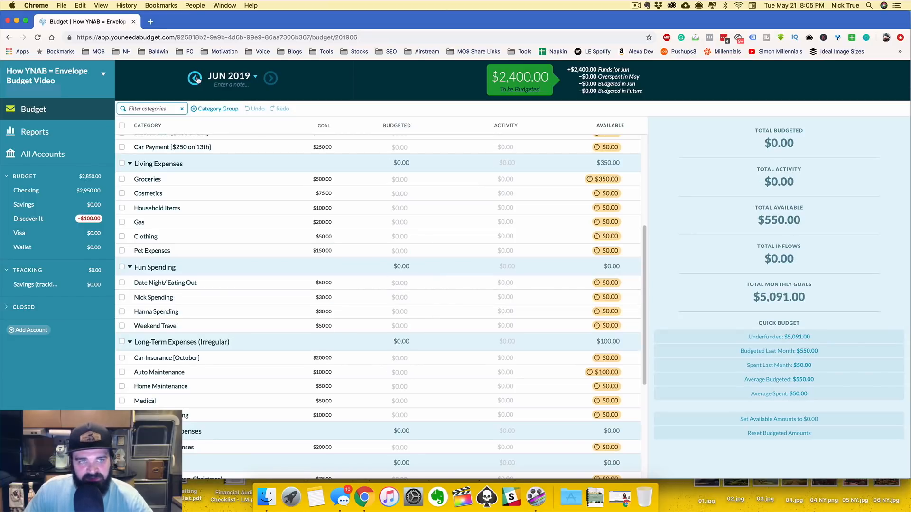
{"action": "scroll", "coordinate": [400, 306], "scroll_direction": "down", "scroll_amount": 4}
{"action": "left_click", "coordinate": [271, 77]}
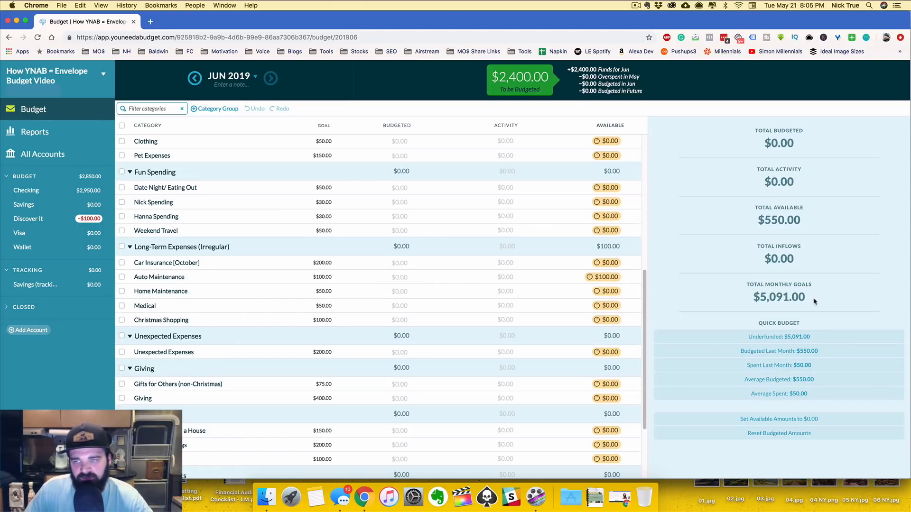